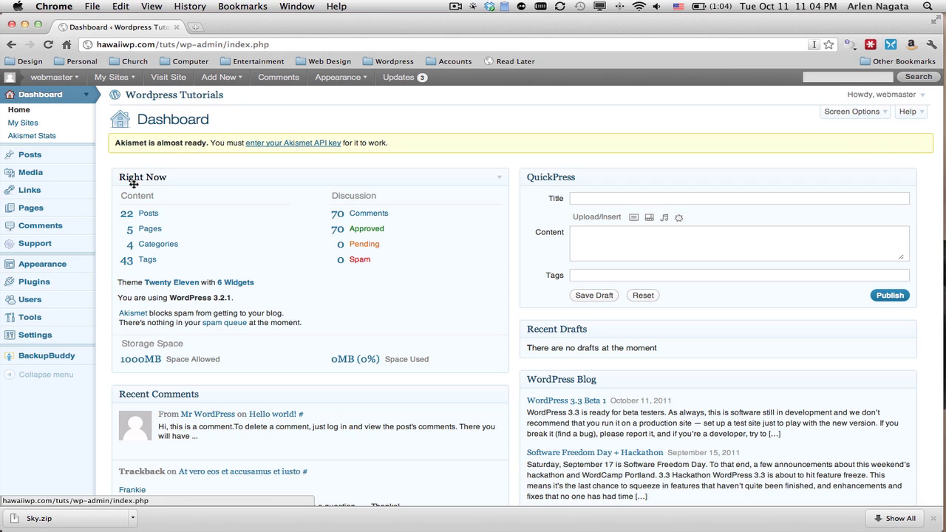
- Activate the Gravity Forms plugin in the site's installed plugins
click(44, 285)
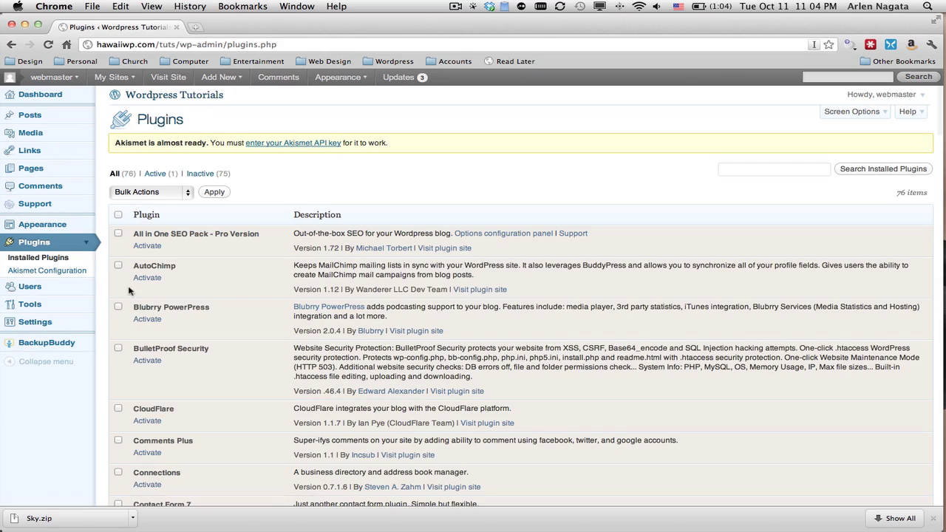
scroll(230, 342, down, 15)
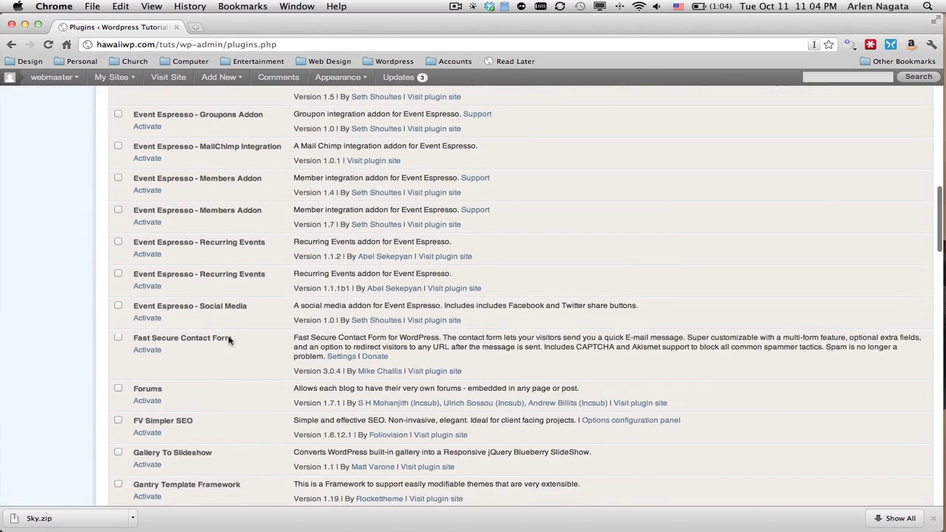
scroll(229, 339, down, 10)
scroll(229, 340, down, 3)
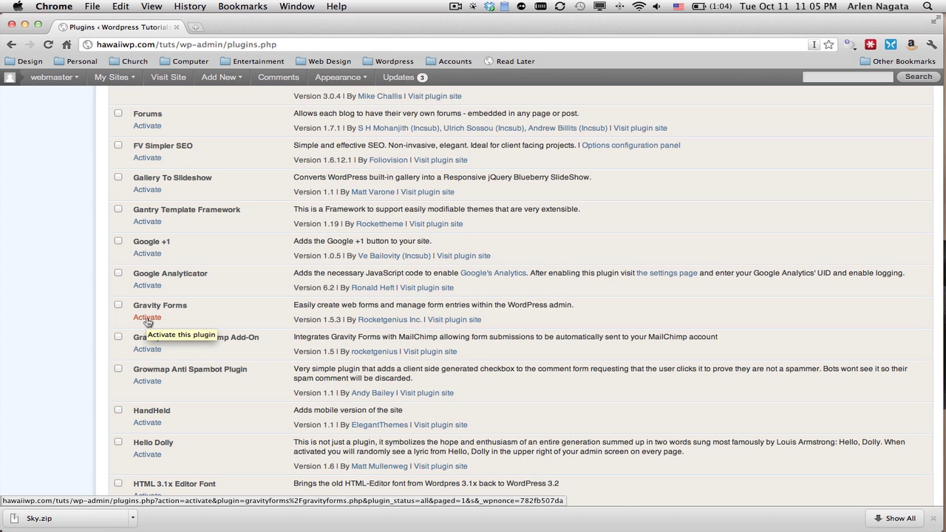
click(147, 317)
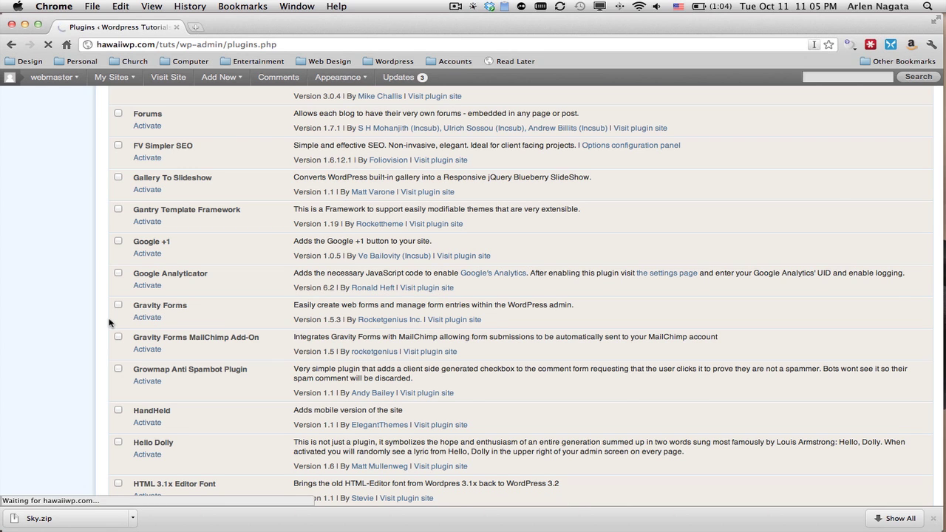
- Open the Gravity Forms settings and review the general options, reCAPTCHA keys, installation status and uninstall section
scroll(108, 323, down, 5)
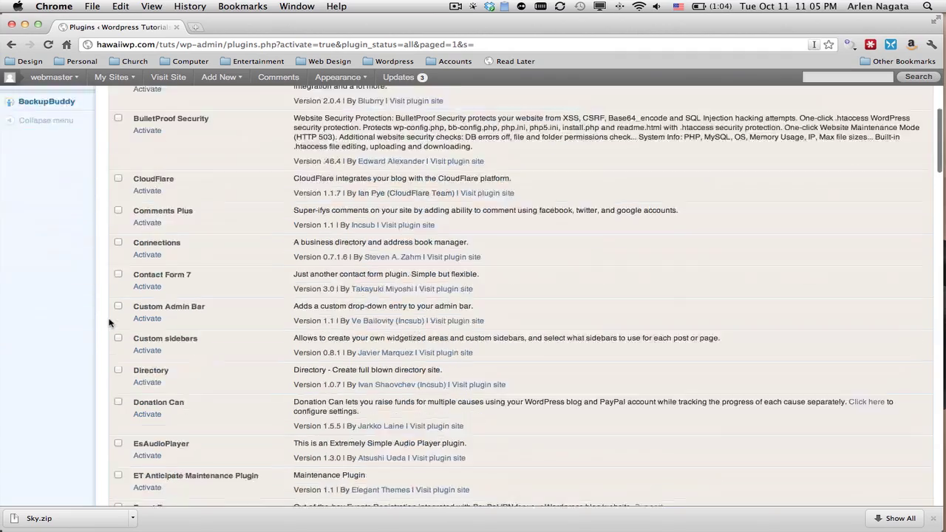
scroll(108, 322, down, 10)
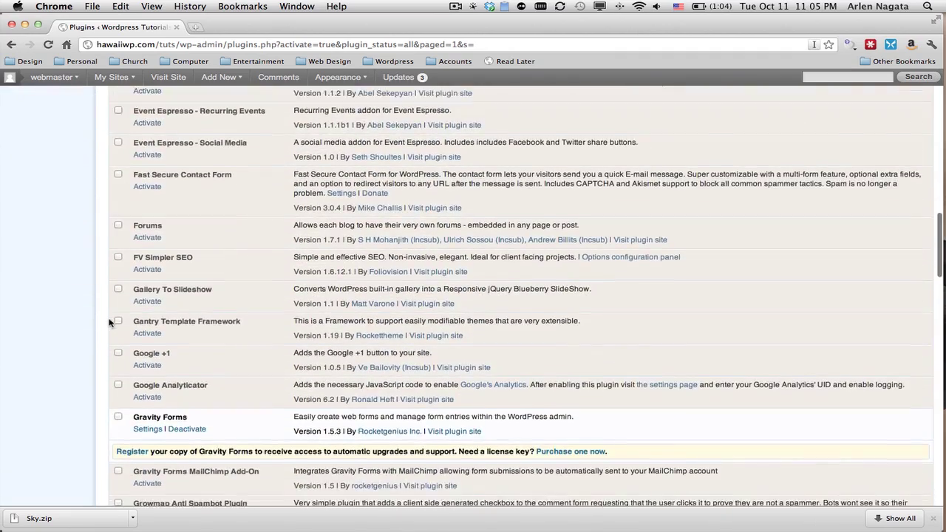
scroll(108, 322, down, 2)
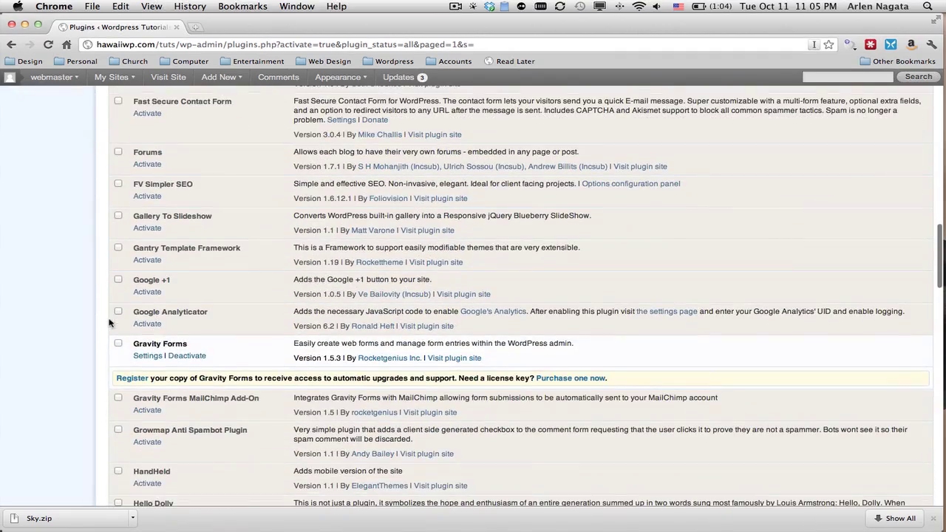
click(149, 356)
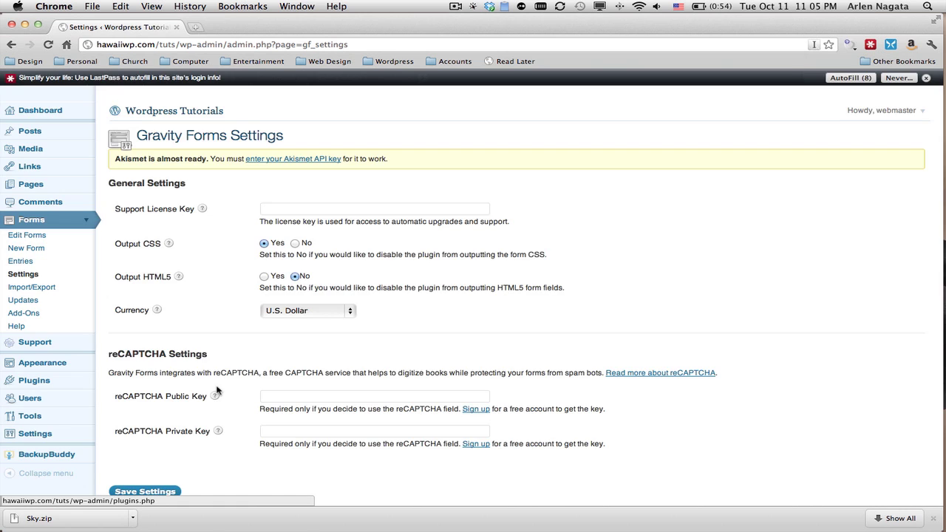
scroll(217, 390, down, 5)
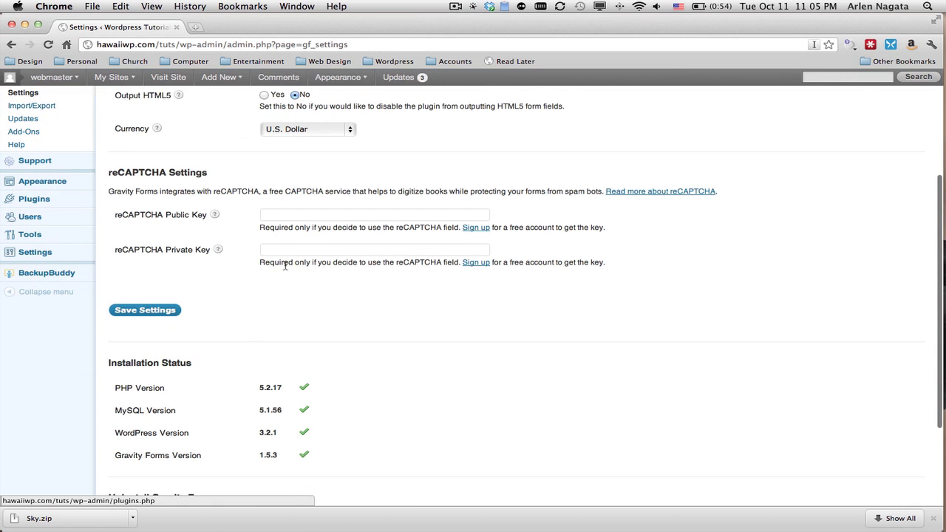
scroll(238, 331, down, 3)
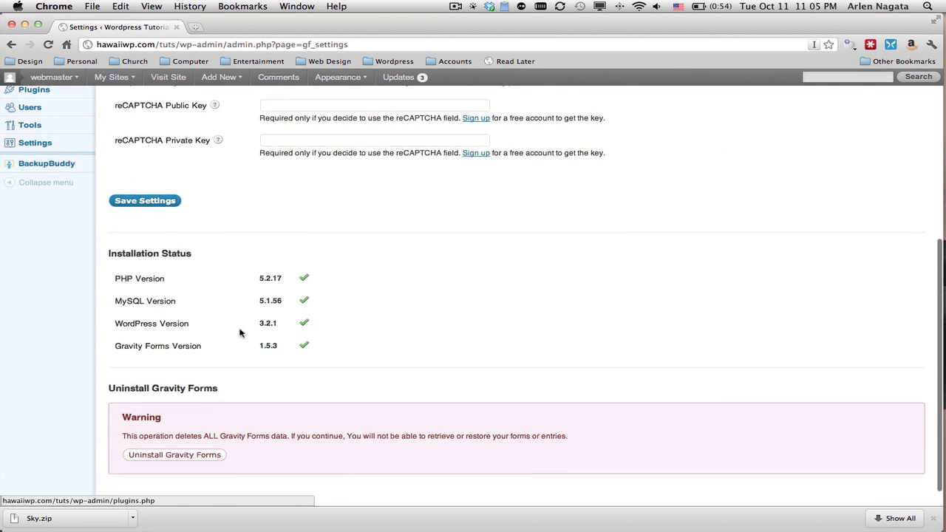
scroll(238, 332, up, 8)
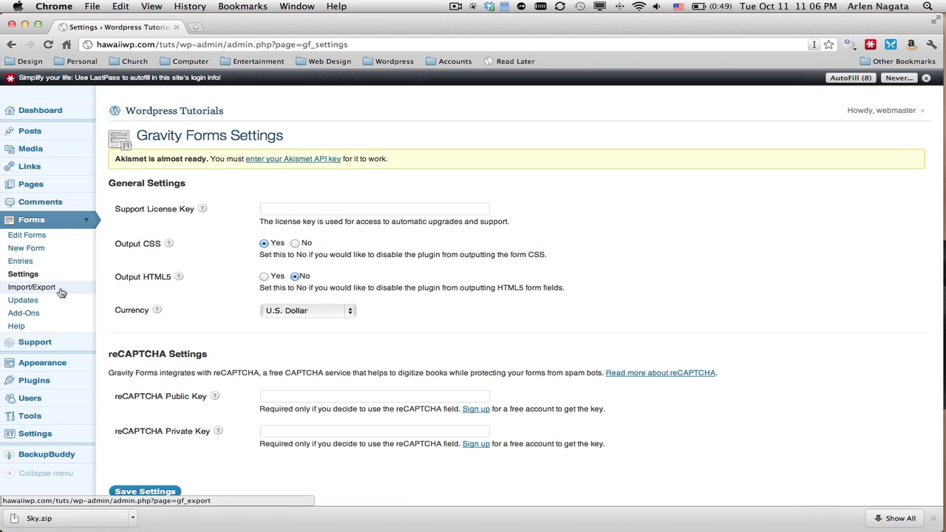
- Create a new form in Gravity Forms and title it "Contact Form", keeping the default description
click(27, 250)
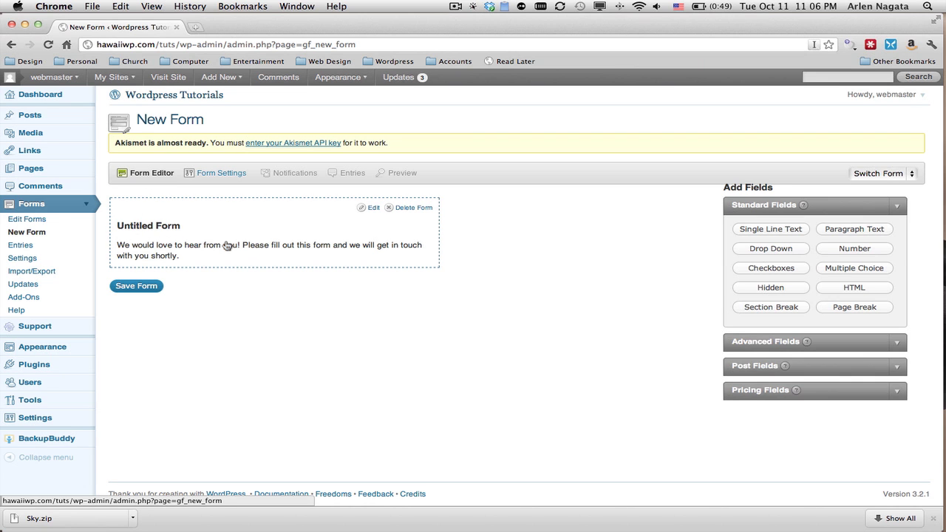
click(178, 223)
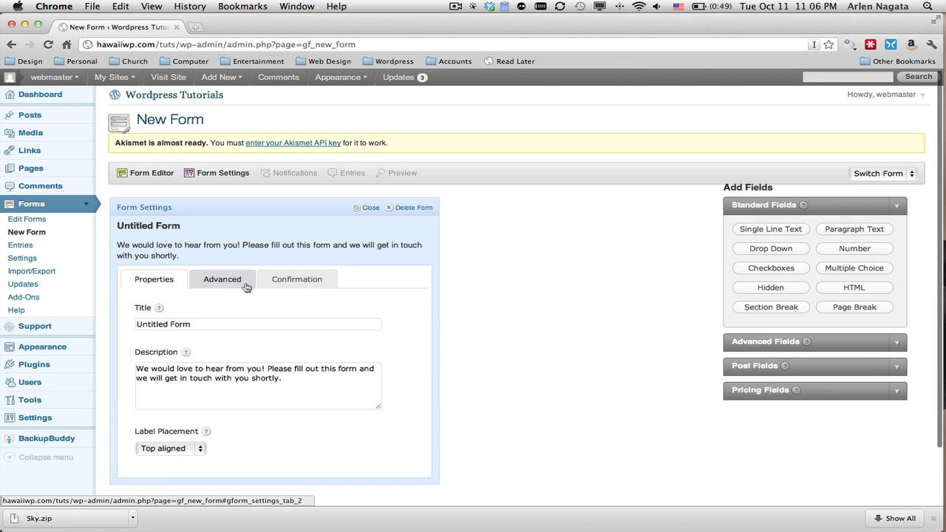
scroll(248, 289, down, 3)
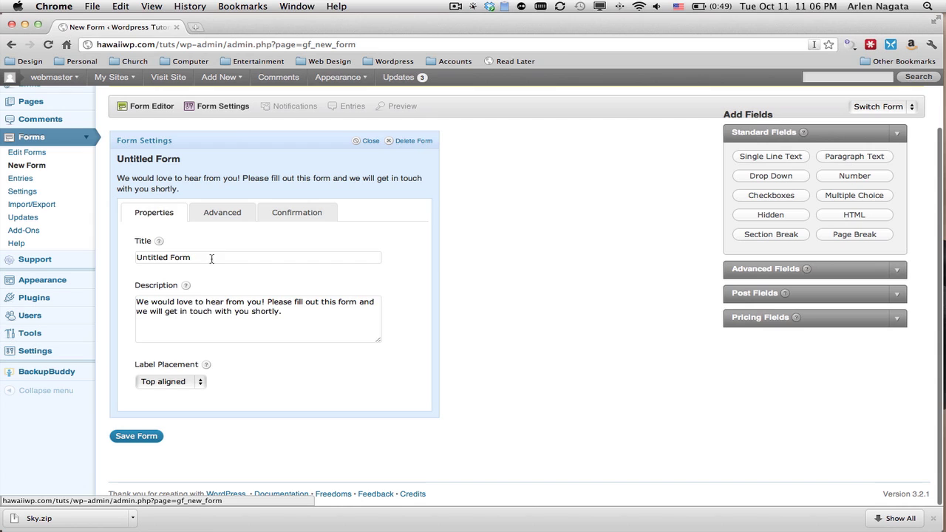
triple_click(212, 259)
text(Con)
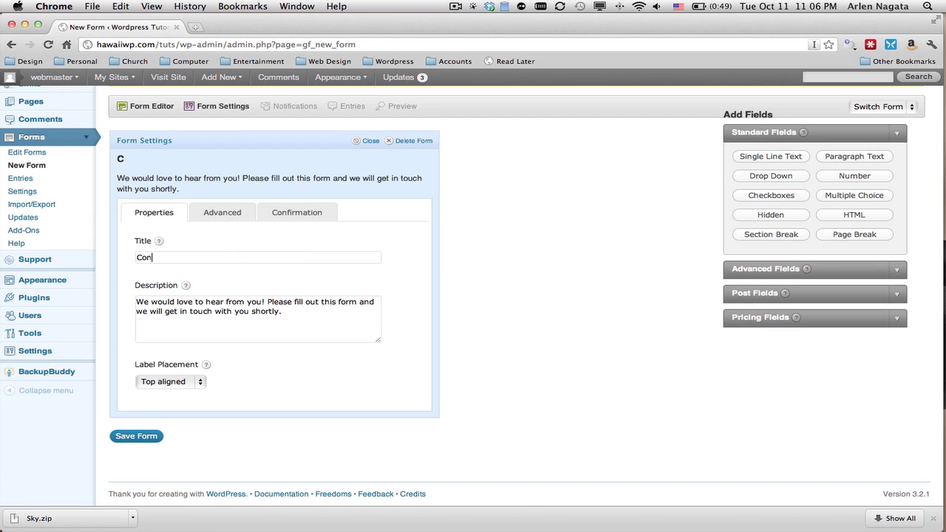
text(tact Form)
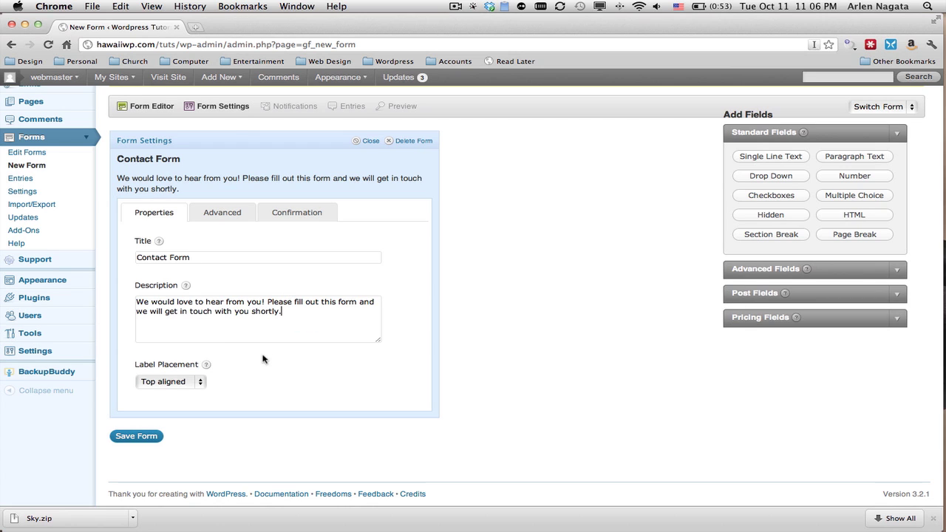
- Enable the anti-spam honeypot in the contact form's advanced settings
click(221, 211)
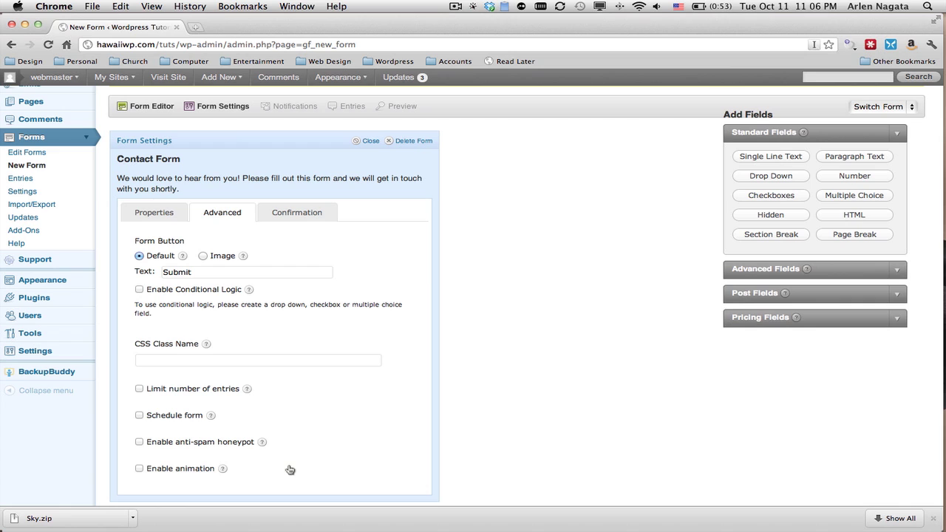
click(139, 441)
mouse_move(262, 443)
- Review the contact form's confirmation types and insertable form fields, and close the form settings
click(302, 217)
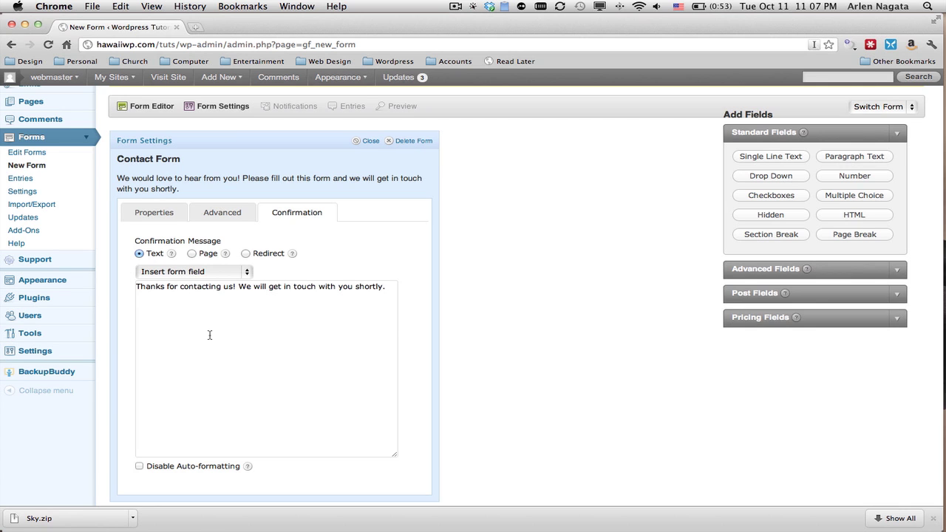
scroll(210, 335, down, 3)
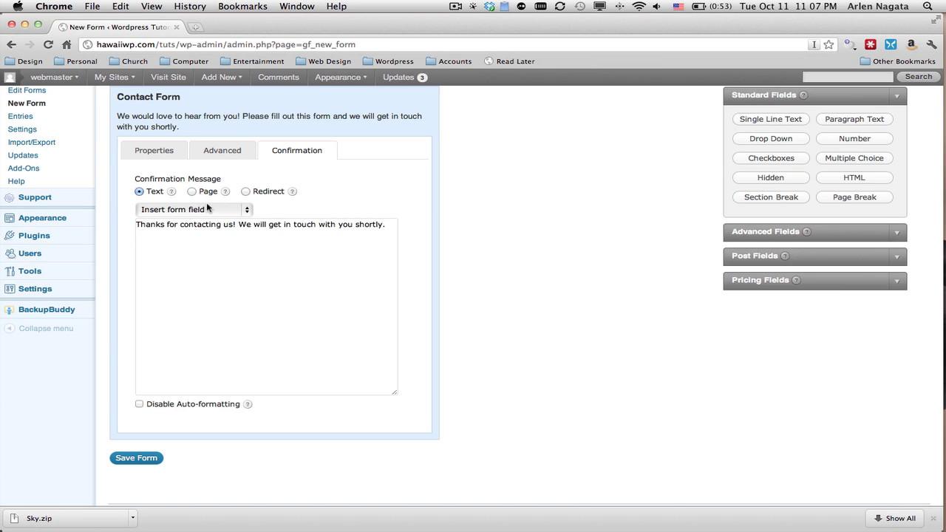
mouse_move(224, 195)
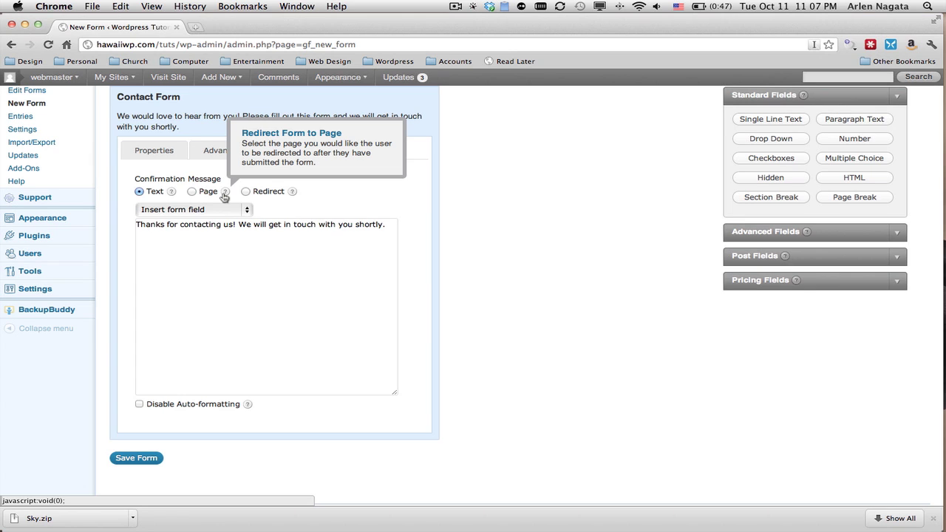
mouse_move(294, 194)
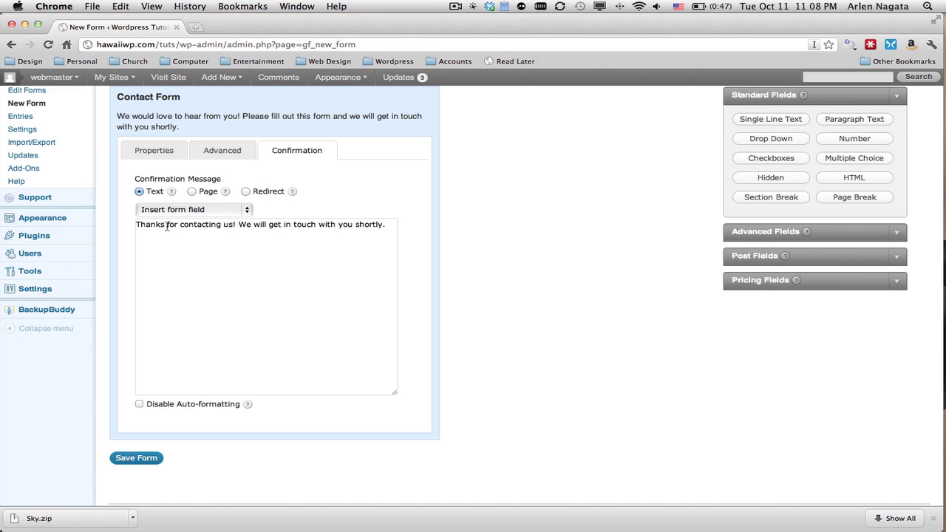
click(248, 210)
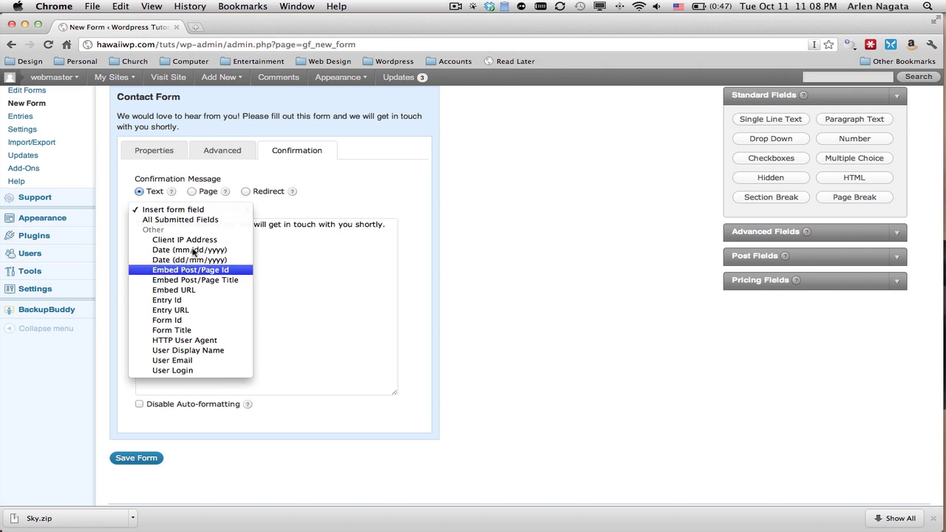
click(270, 212)
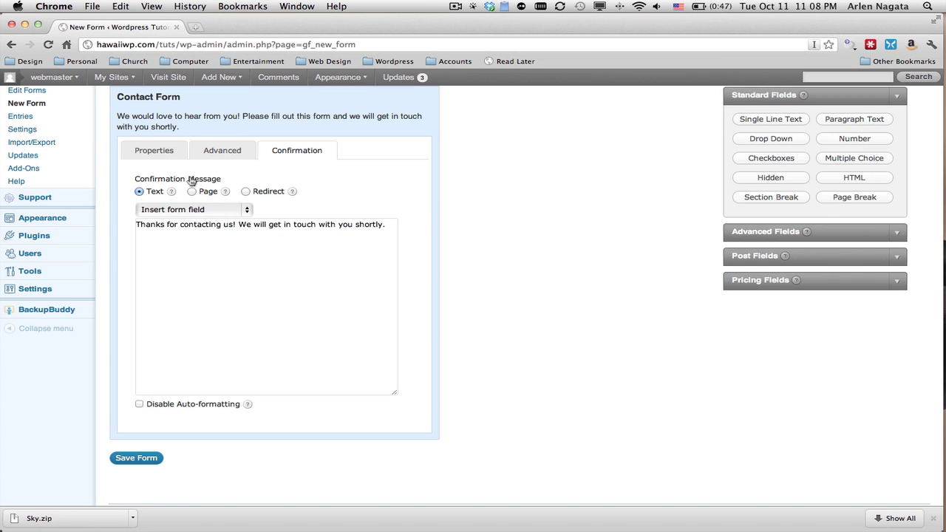
scroll(314, 283, up, 3)
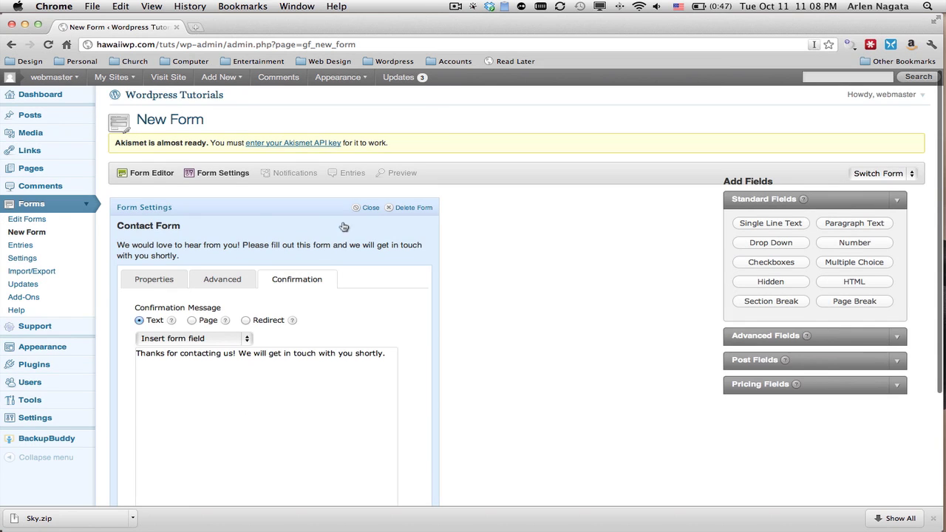
click(370, 207)
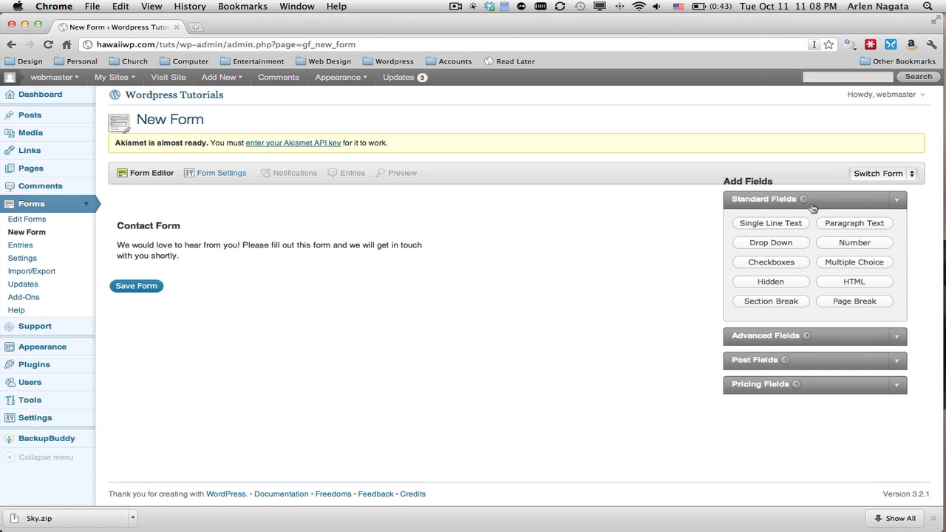
- Add the advanced Name, Phone and Email fields to the contact form, followed by a standard Paragraph Text field
click(898, 338)
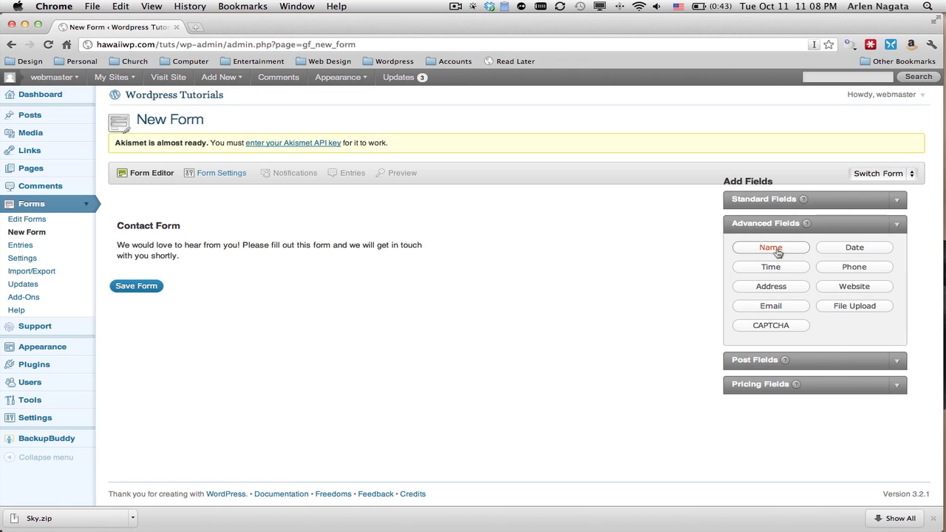
click(772, 249)
mouse_move(184, 308)
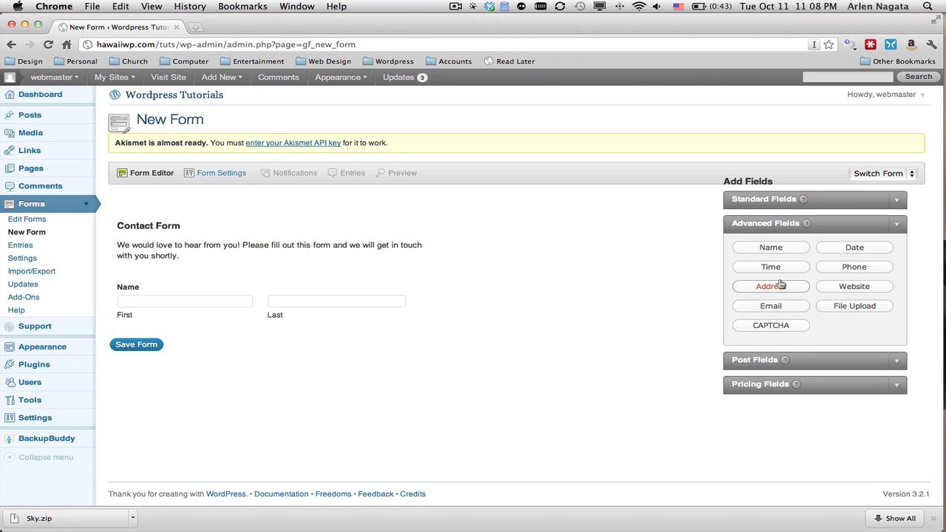
click(848, 270)
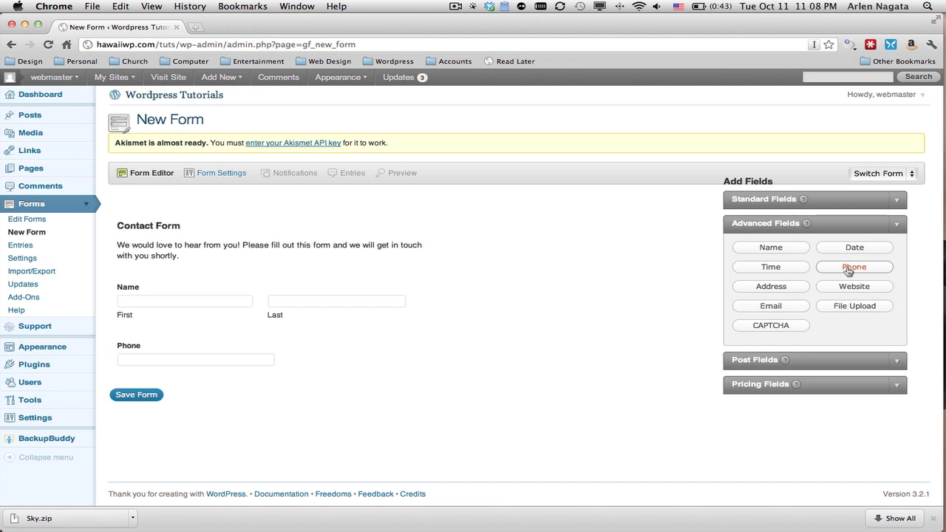
click(780, 310)
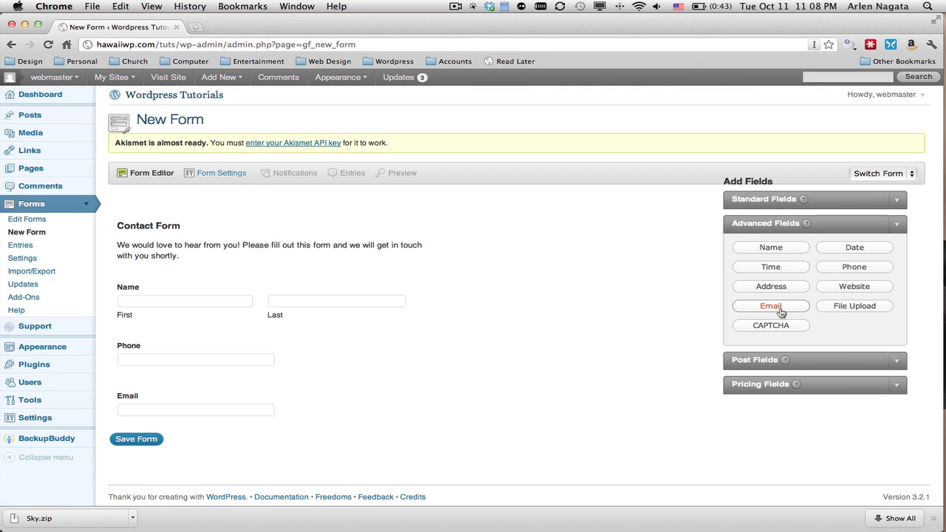
click(897, 202)
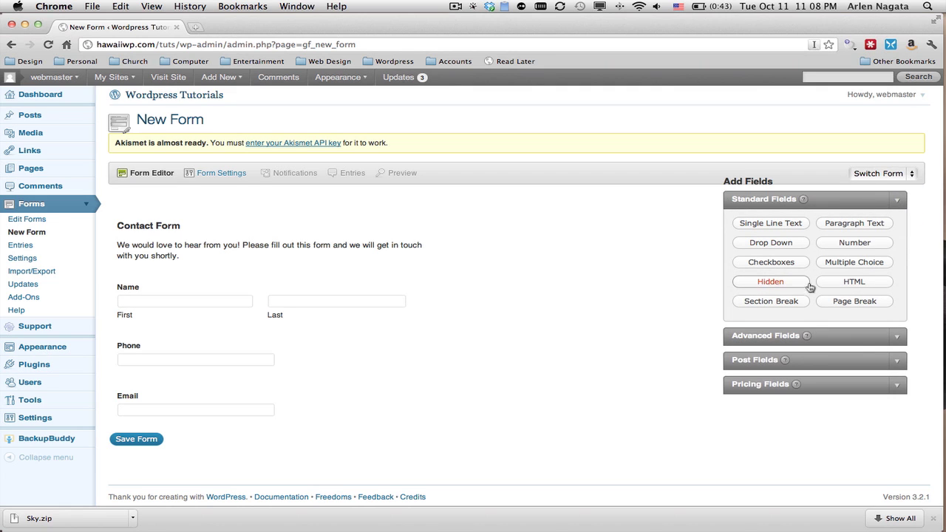
click(846, 227)
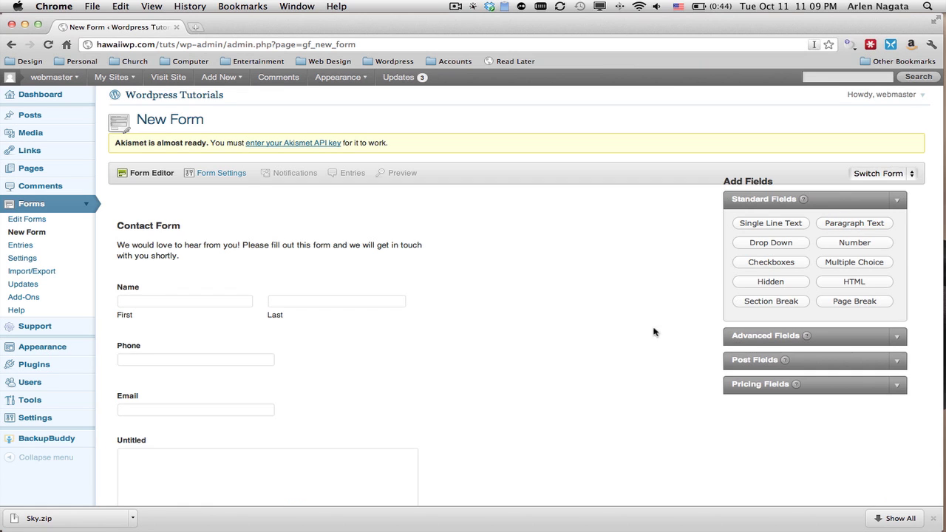
- Make the contact form's Name field required and open its advanced options
scroll(630, 356, down, 3)
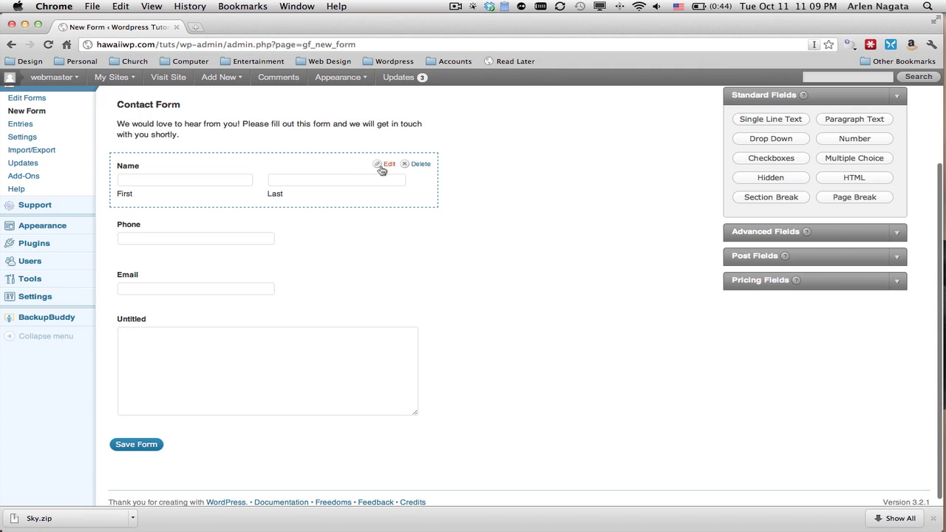
click(386, 165)
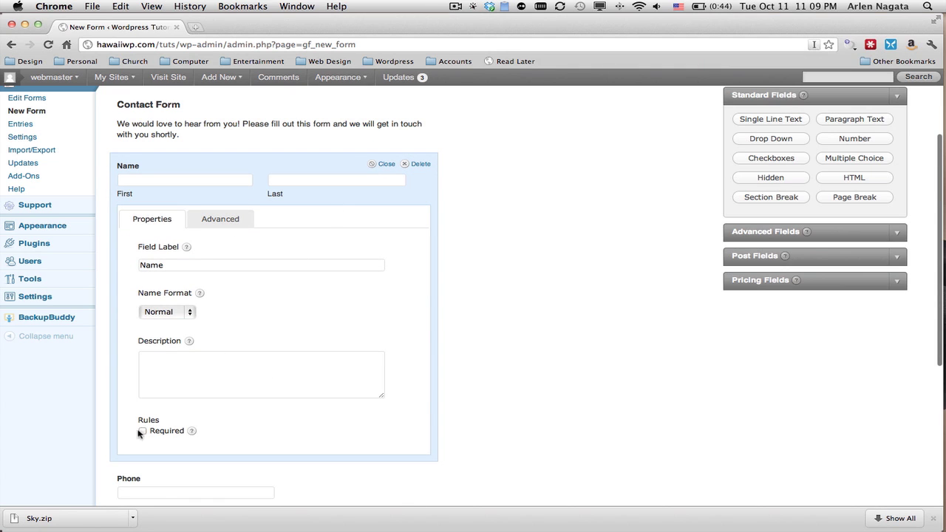
click(142, 430)
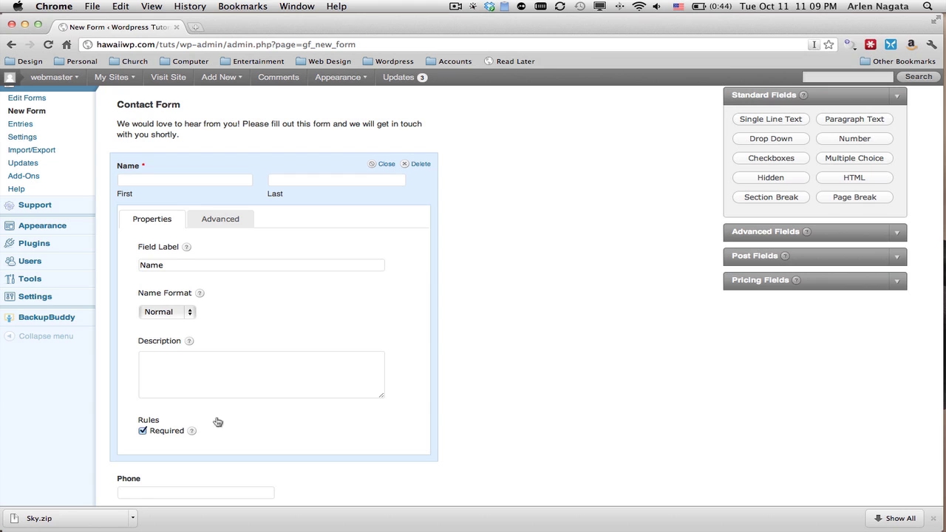
click(220, 224)
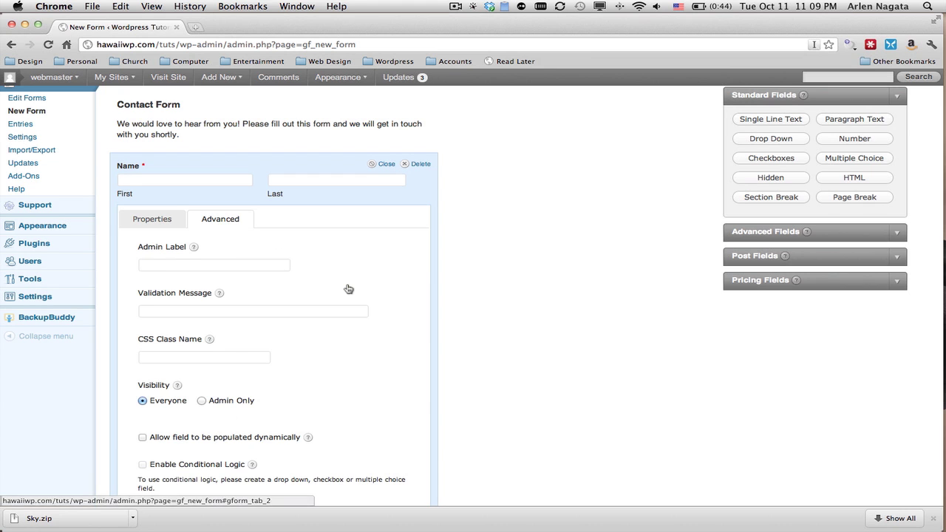
- Review the Name field's advanced options, such as validation message, CSS class and visibility, and close the field's settings
scroll(348, 228, down, 3)
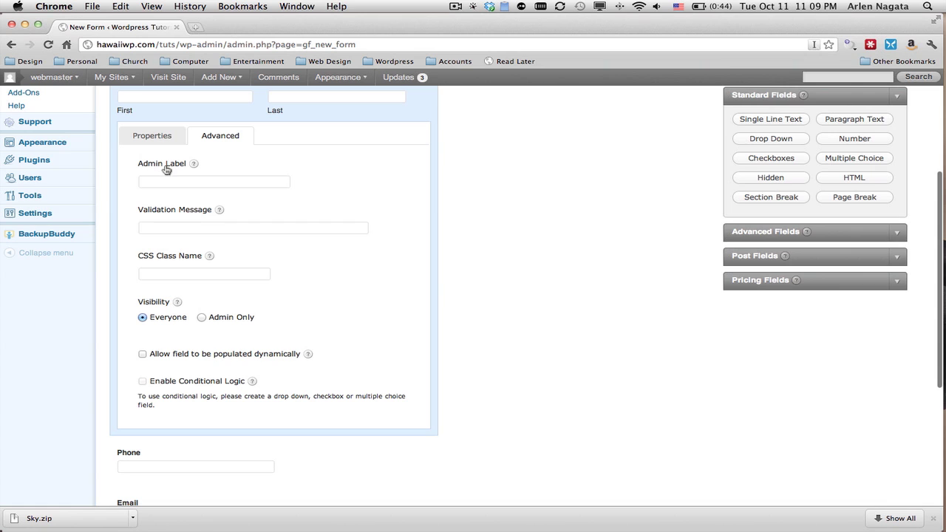
mouse_move(220, 212)
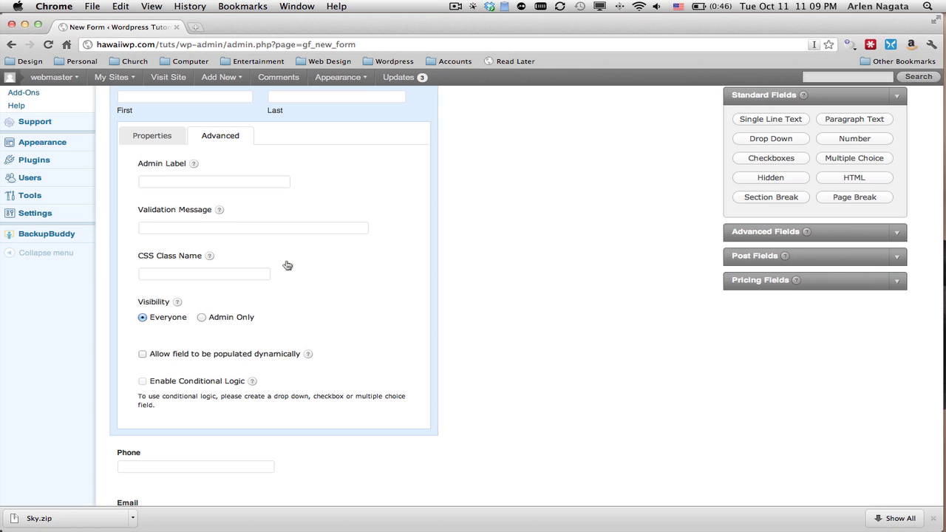
scroll(286, 265, up, 1)
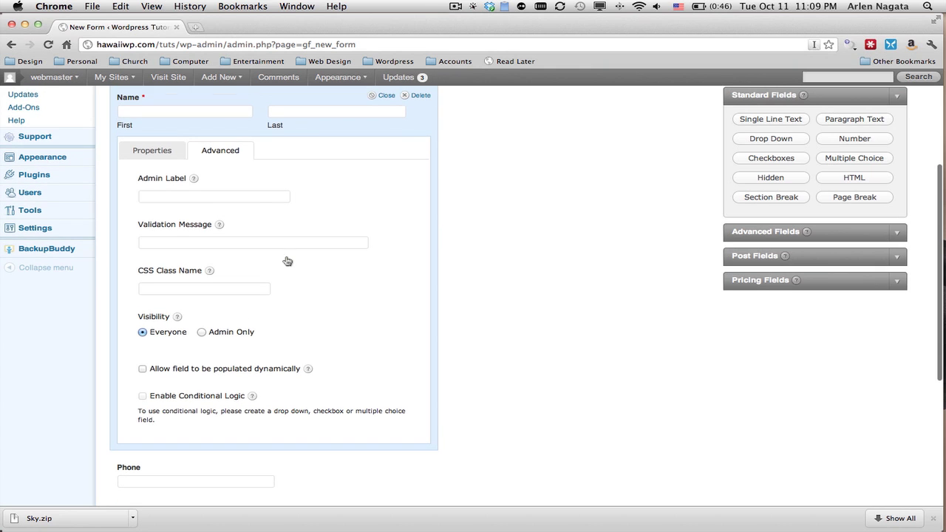
click(185, 149)
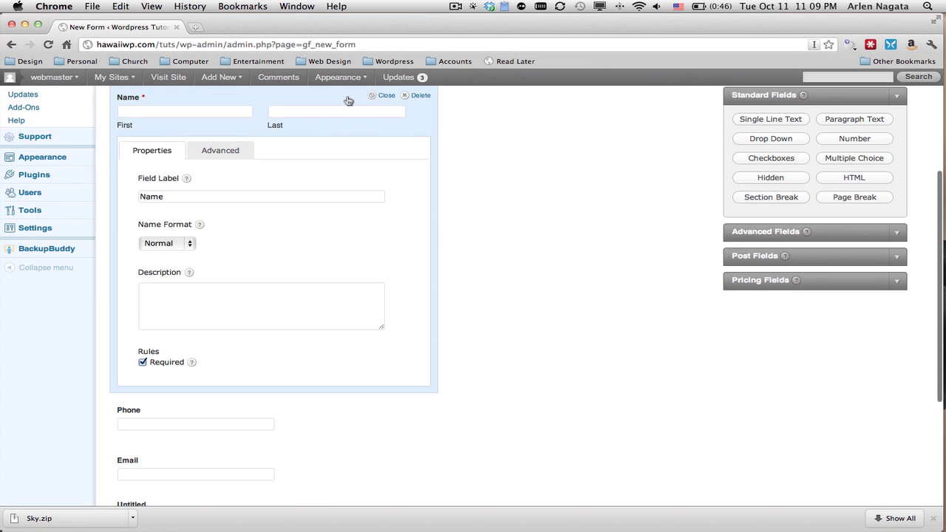
click(382, 96)
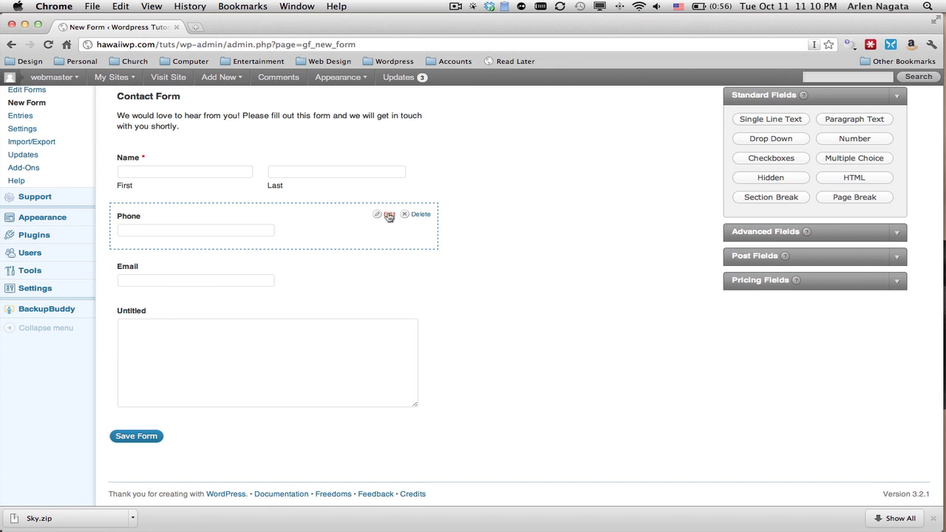
- Enable the No Duplicates rule for the contact form's Phone field, keep the field optional, and close its settings
click(389, 215)
scroll(316, 353, down, 3)
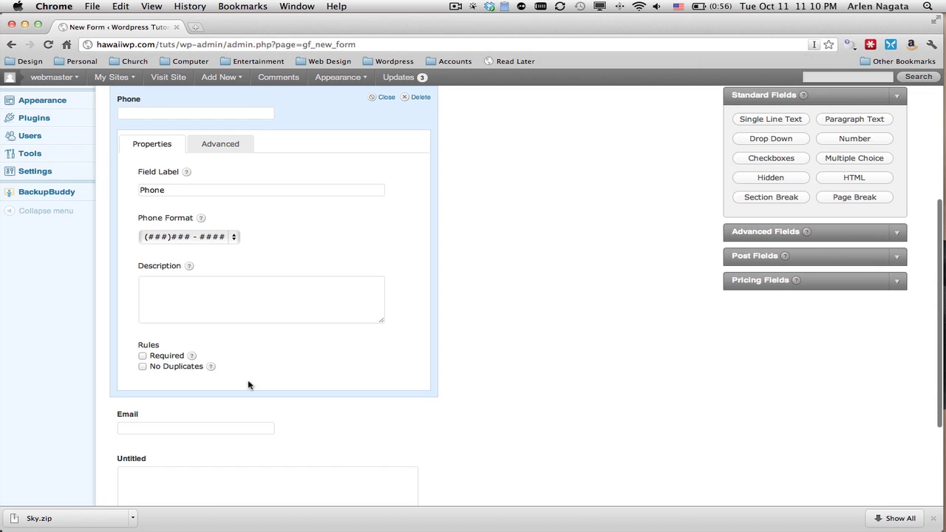
click(143, 356)
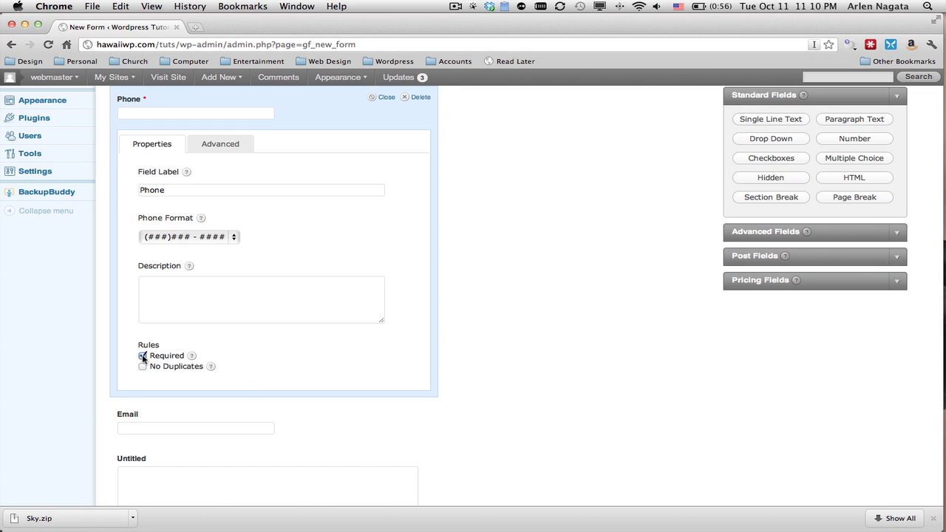
click(143, 357)
click(142, 366)
click(385, 98)
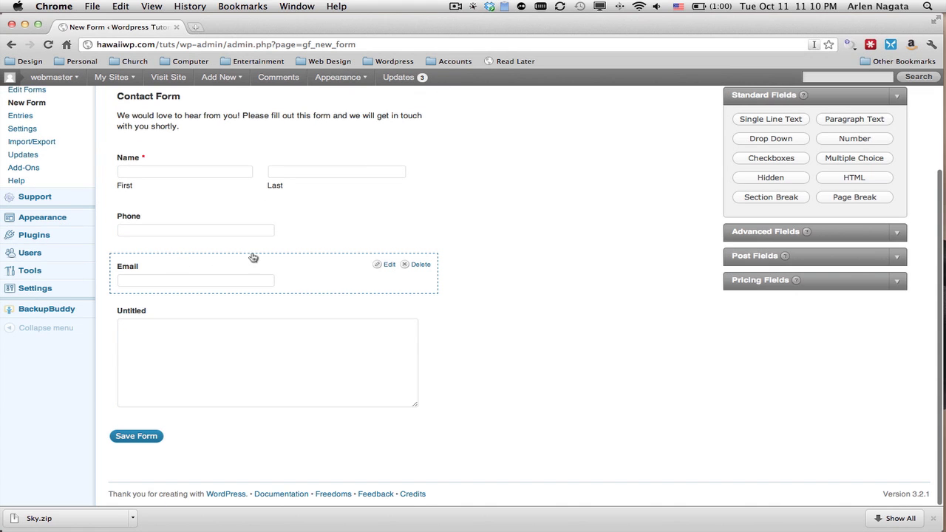
- Make the contact form's Email field required and enable its No Duplicates rule
click(385, 264)
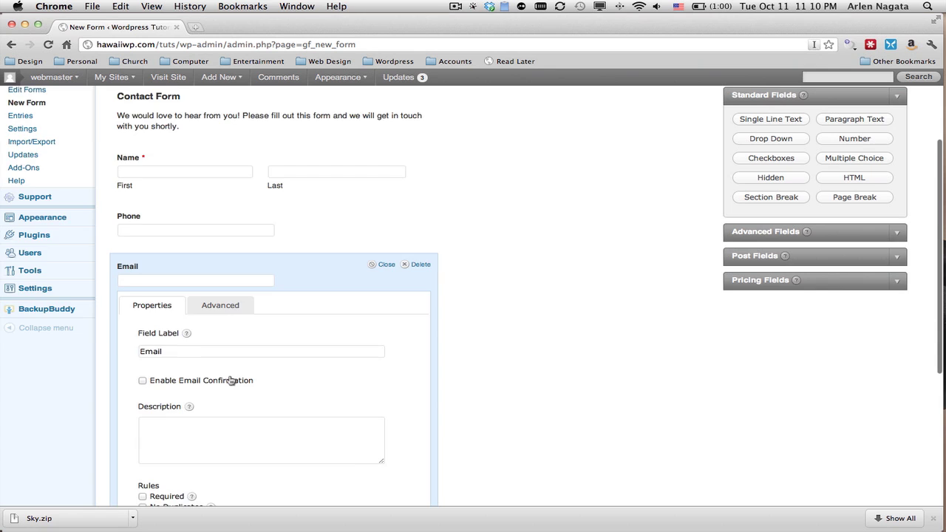
scroll(231, 381, down, 3)
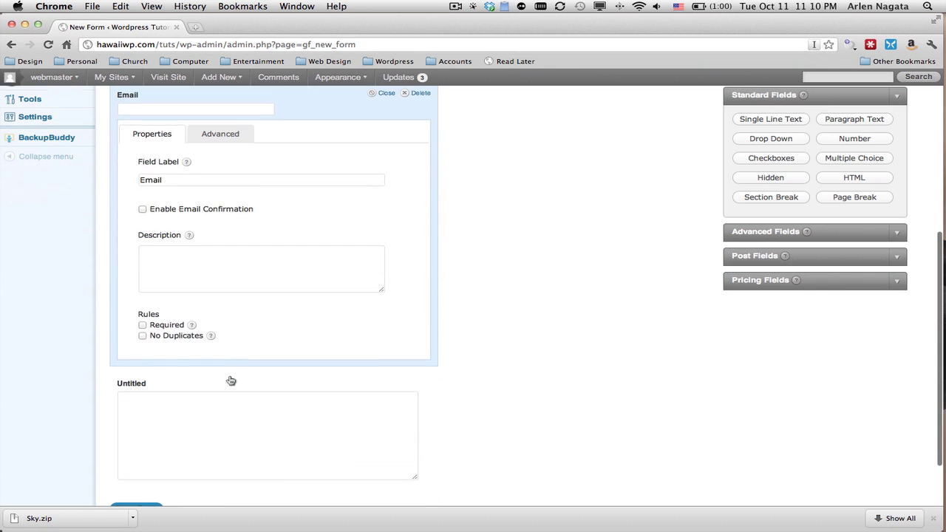
click(142, 324)
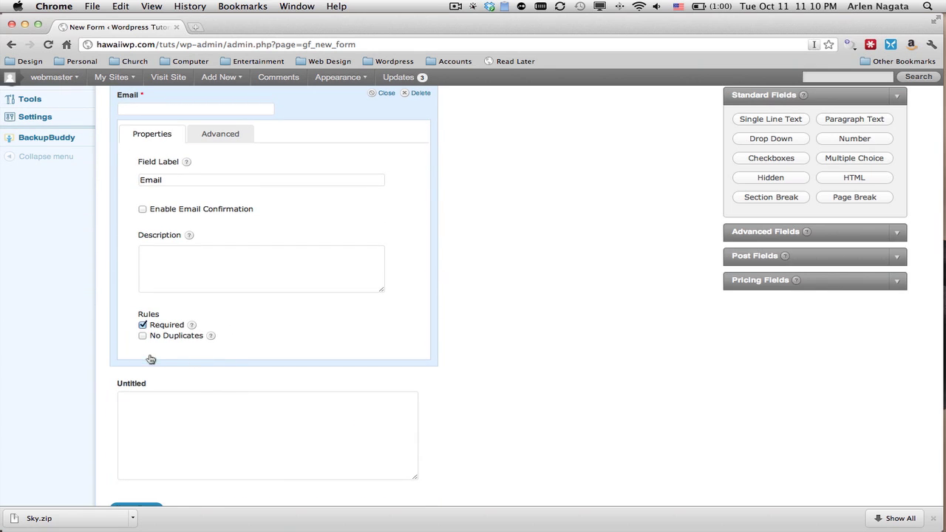
click(143, 335)
- Give the Email field the description "Fill in this so we can contact you later." and close its settings
click(264, 249)
text(Fill)
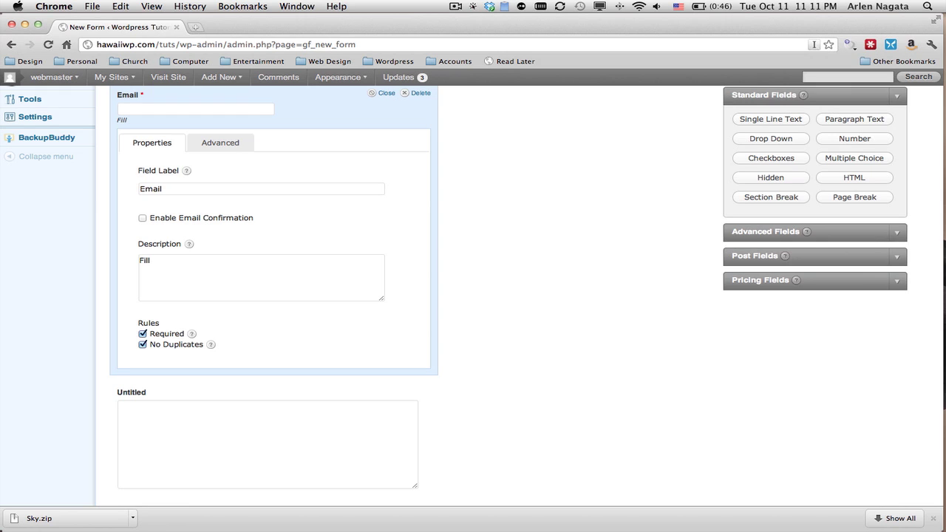
text(in this so we can contact you)
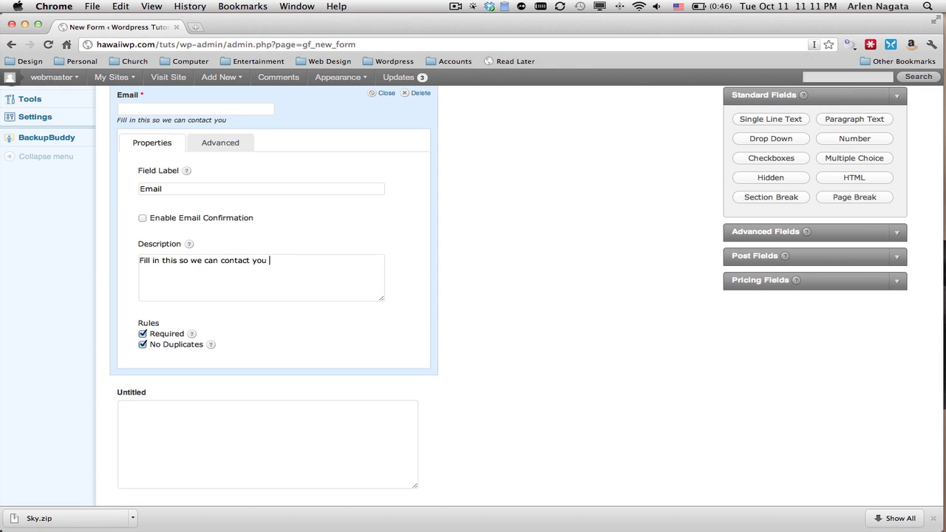
text( let)
key(BackSpace)
key(BackSpace)
text(ater)
click(383, 94)
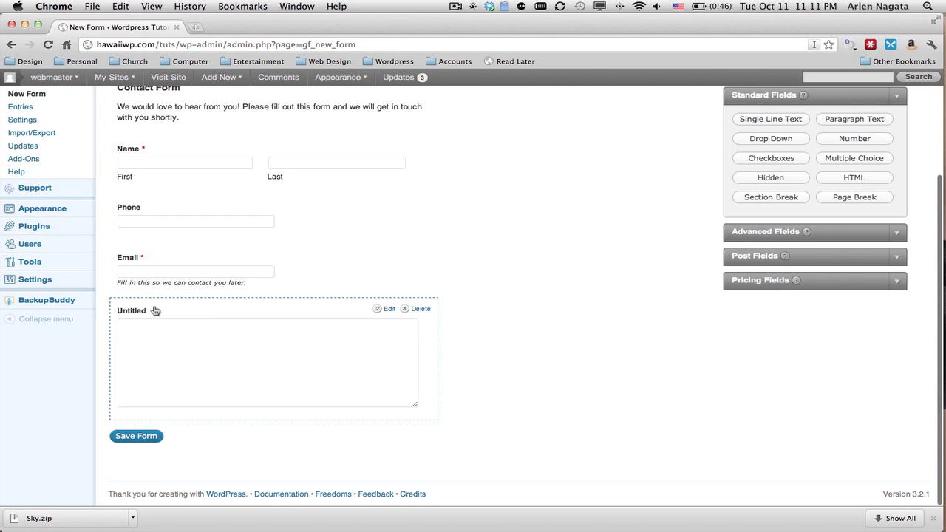
- Label the untitled paragraph field "Your Message:" and describe it as "Thanks for your comments. Let us know how we can serve you."
click(385, 308)
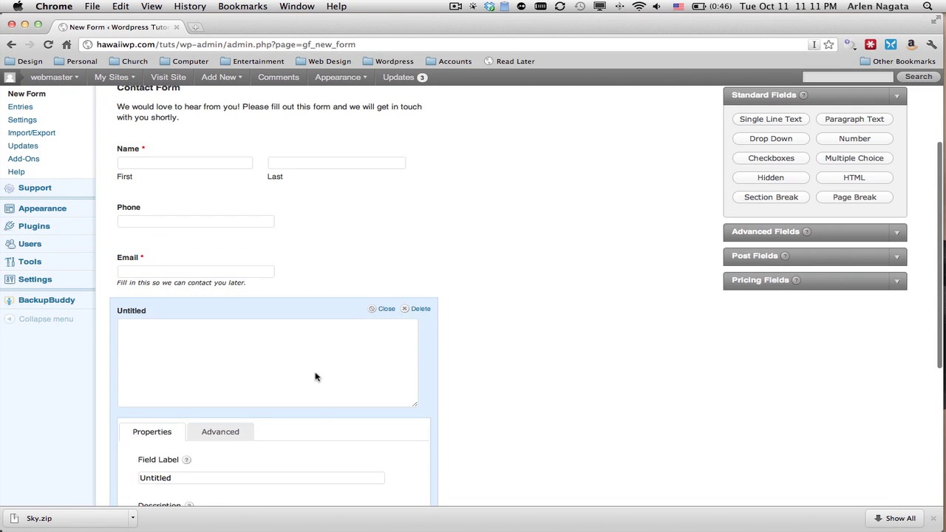
scroll(315, 377, down, 4)
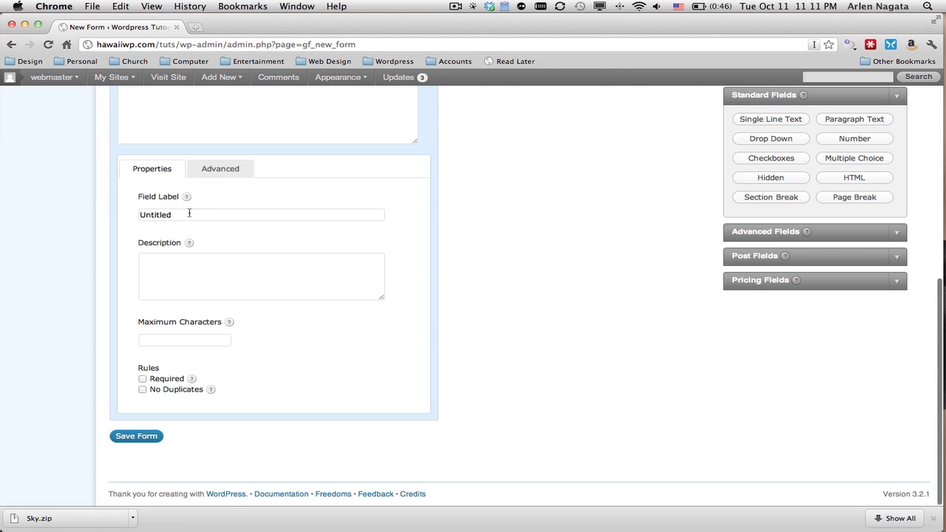
double_click(189, 213)
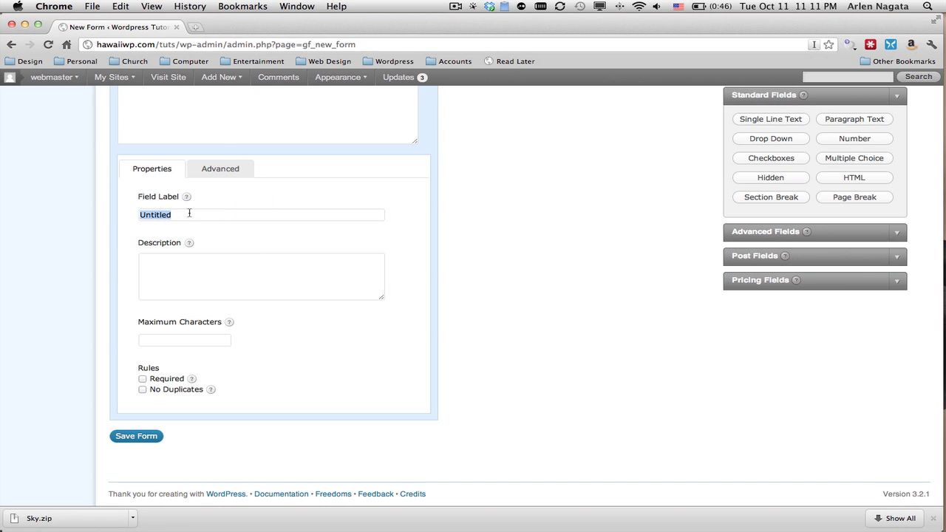
text(Your Messagehisi )
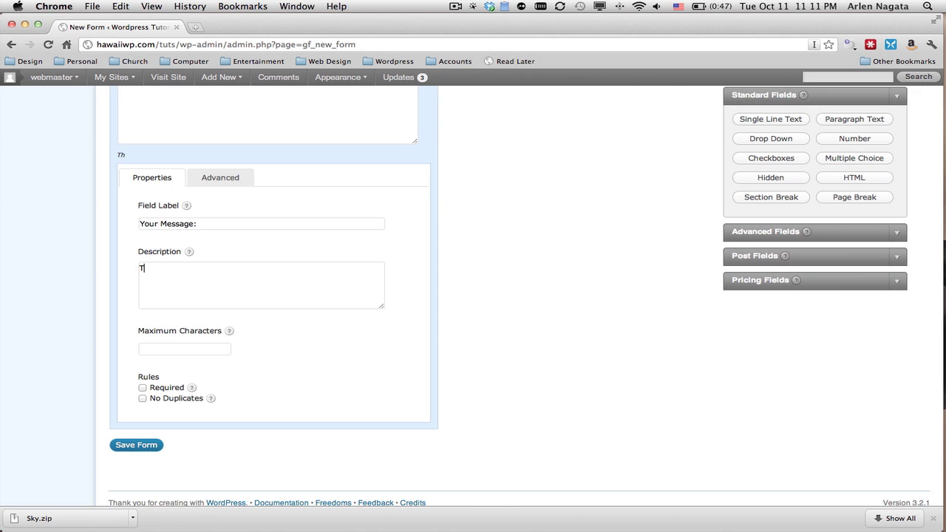
text(Thanks for your )
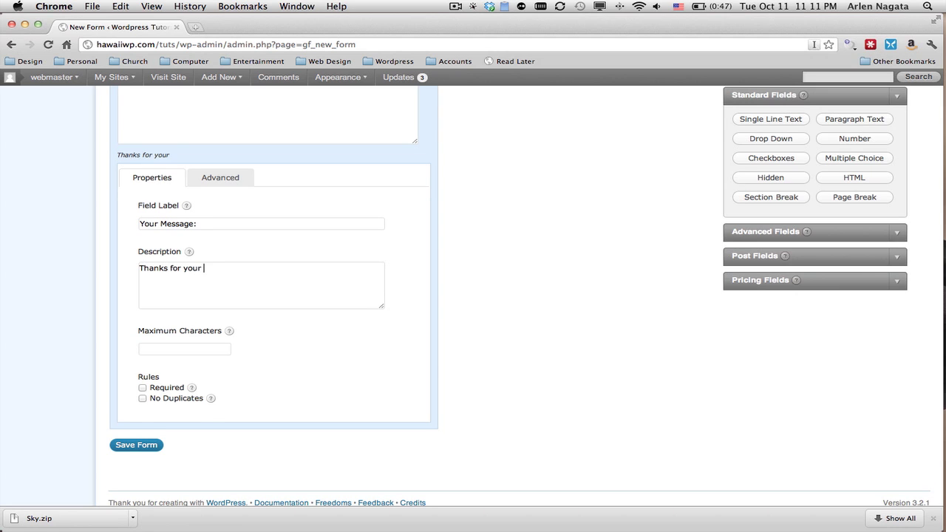
text(comments.  Let us know how)
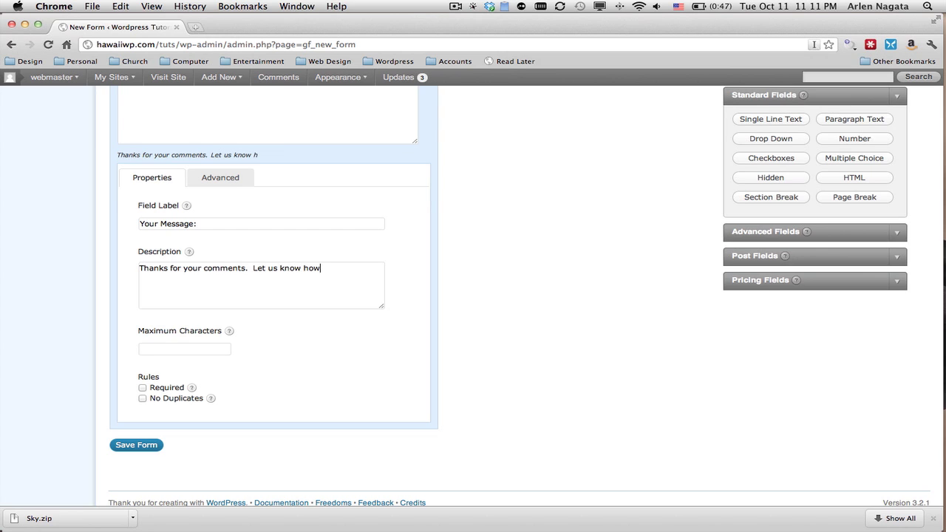
text( we can serve you.)
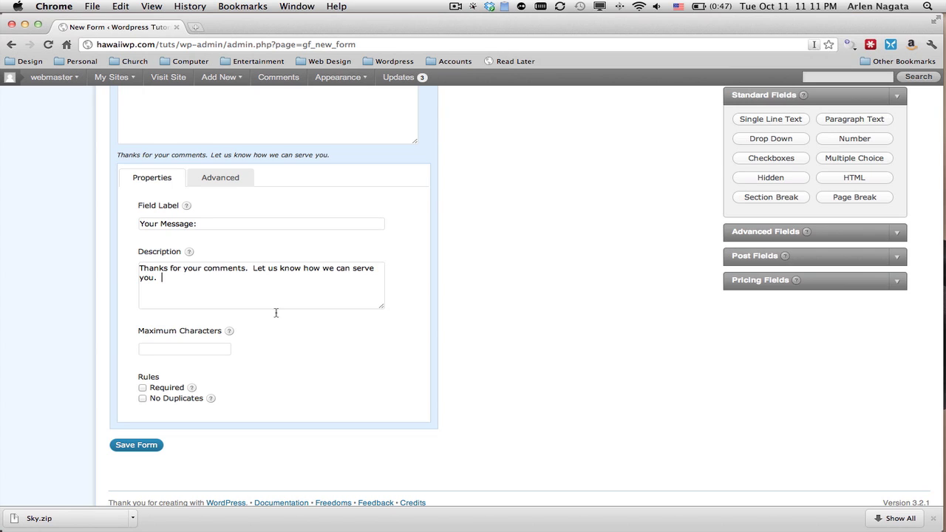
- Limit the message field to 2000 characters, make it required with no duplicates, and save the form
click(197, 350)
text(2000)
click(142, 398)
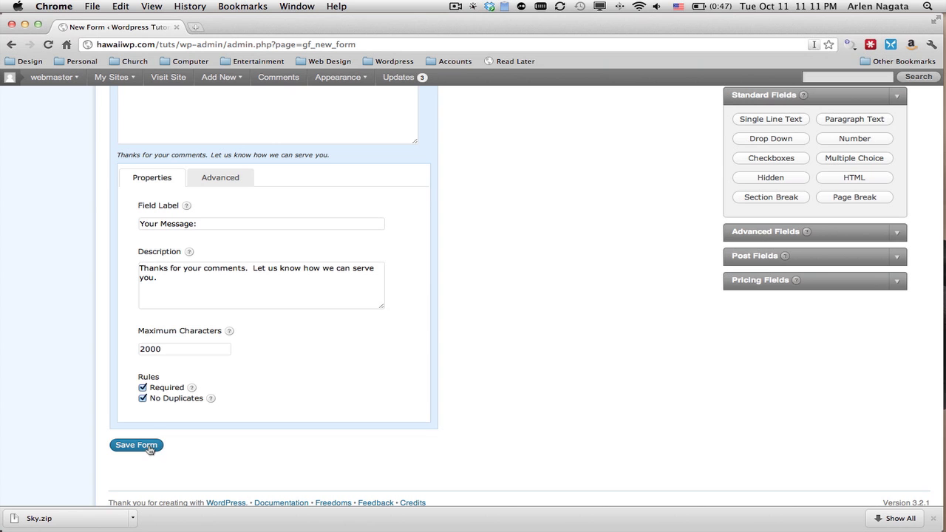
click(146, 447)
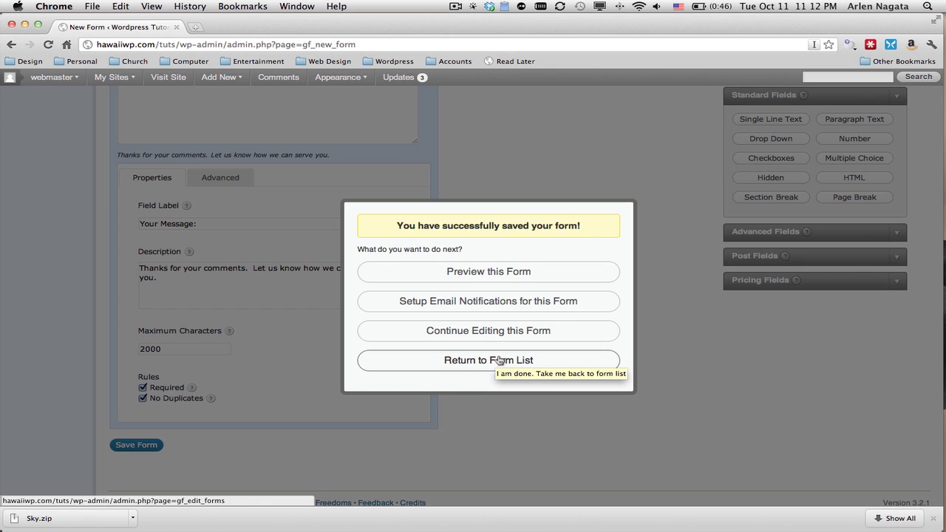
- Continue editing the form, insert the Name (First) field after "Thanks" in its confirmation message, and close the form settings
click(505, 330)
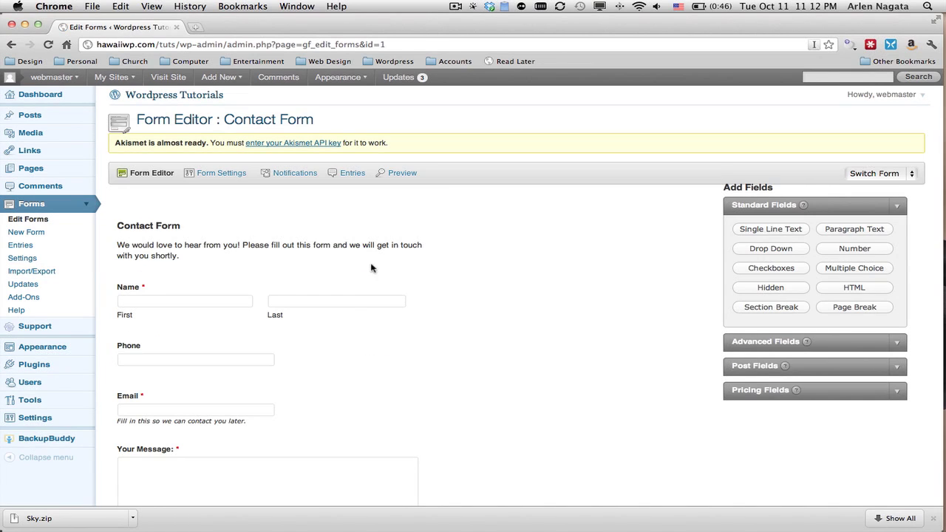
click(370, 209)
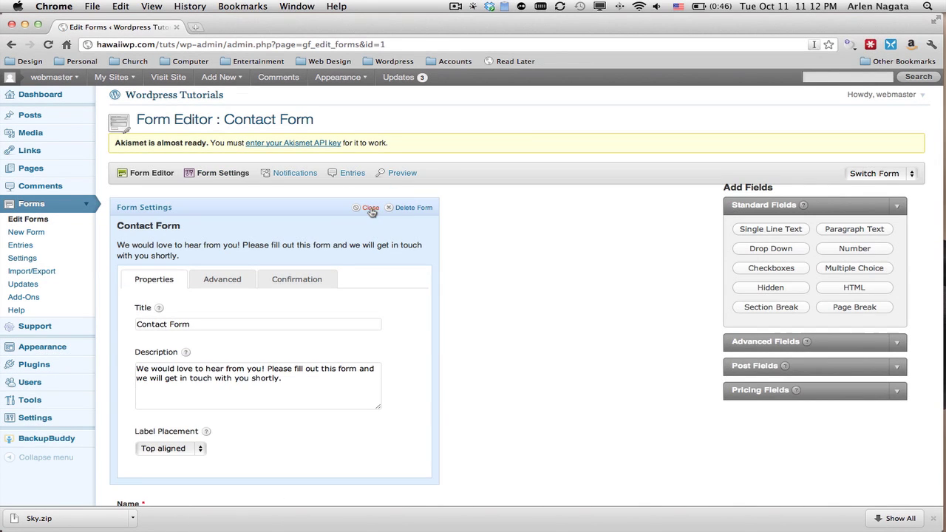
scroll(336, 267, down, 5)
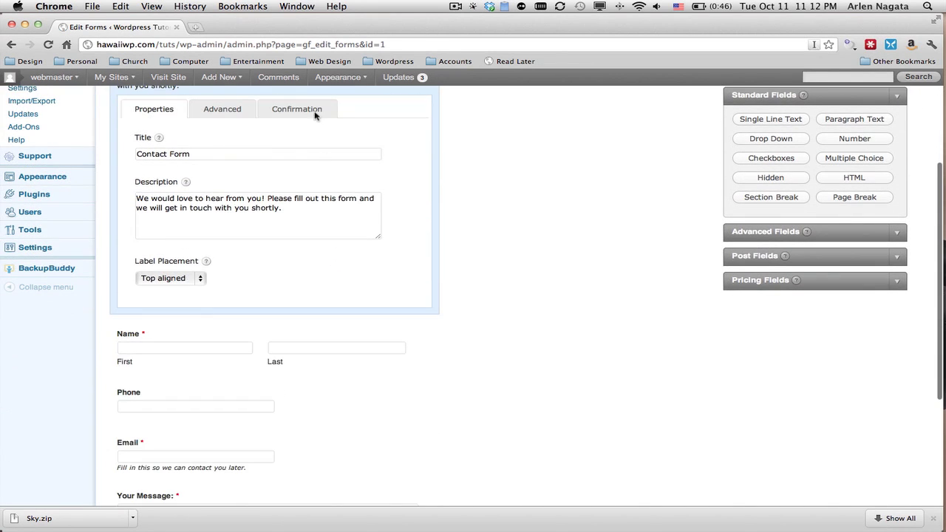
click(313, 109)
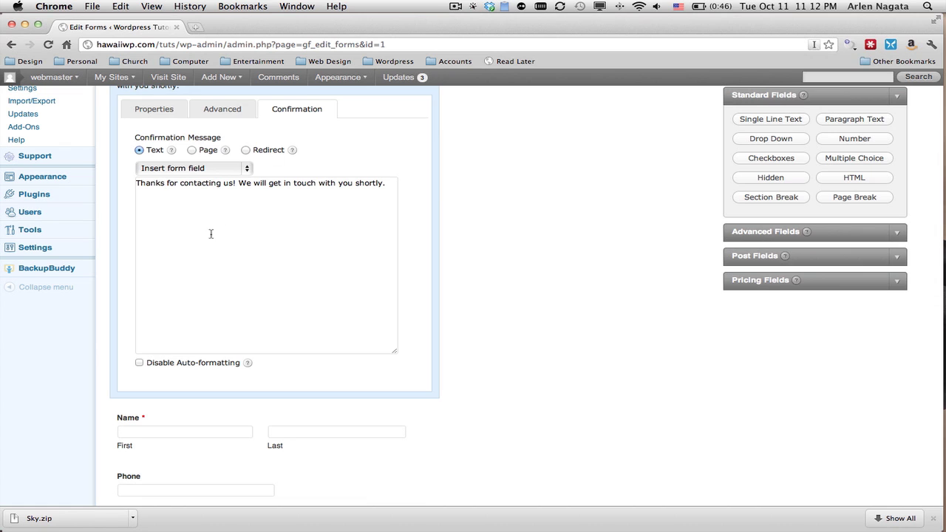
click(167, 184)
click(244, 170)
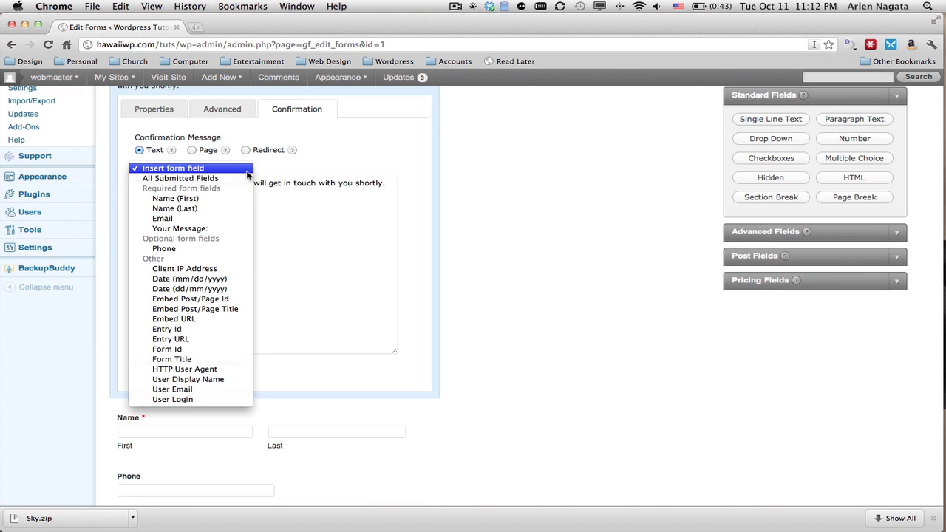
click(196, 198)
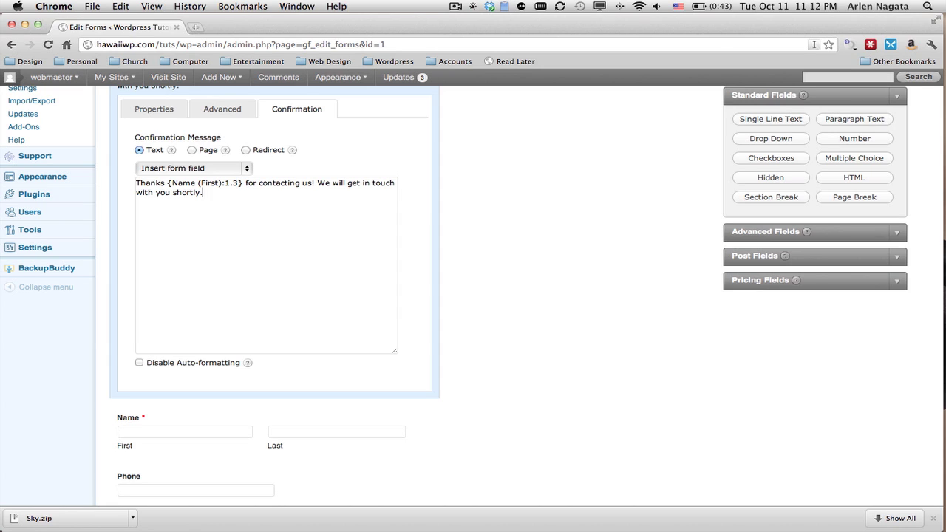
scroll(390, 158, up, 3)
scroll(392, 158, up, 1)
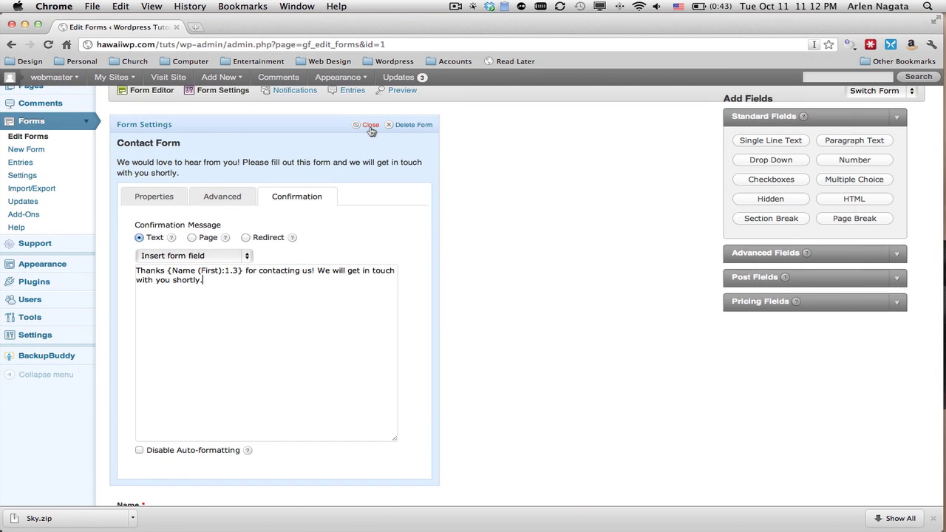
click(370, 127)
- Try to open the form's notifications, stay on the editor page, and update the form to save its changes
scroll(436, 177, up, 3)
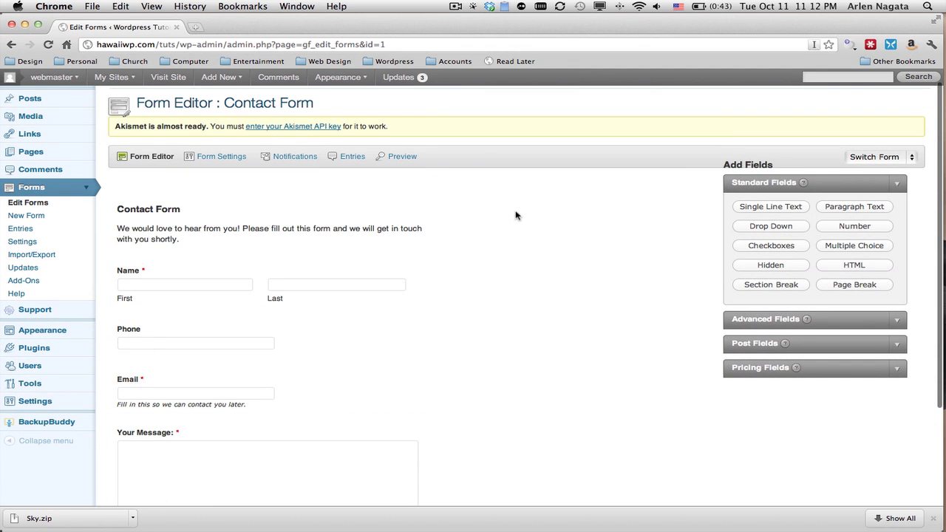
click(295, 158)
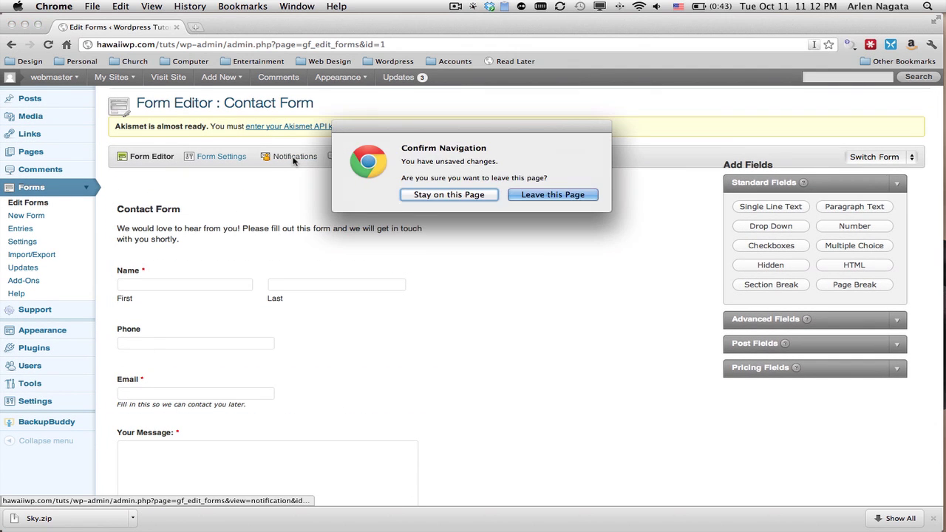
click(480, 196)
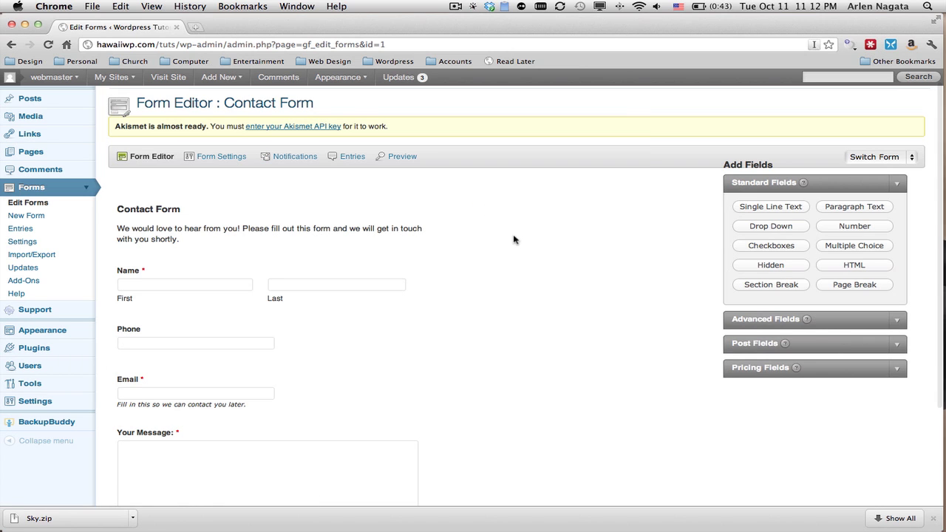
scroll(513, 239, down, 4)
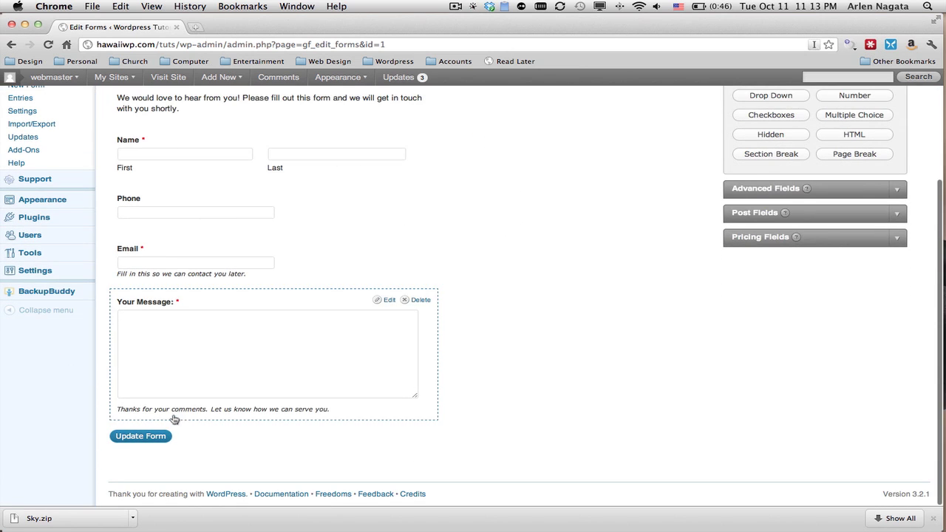
click(156, 434)
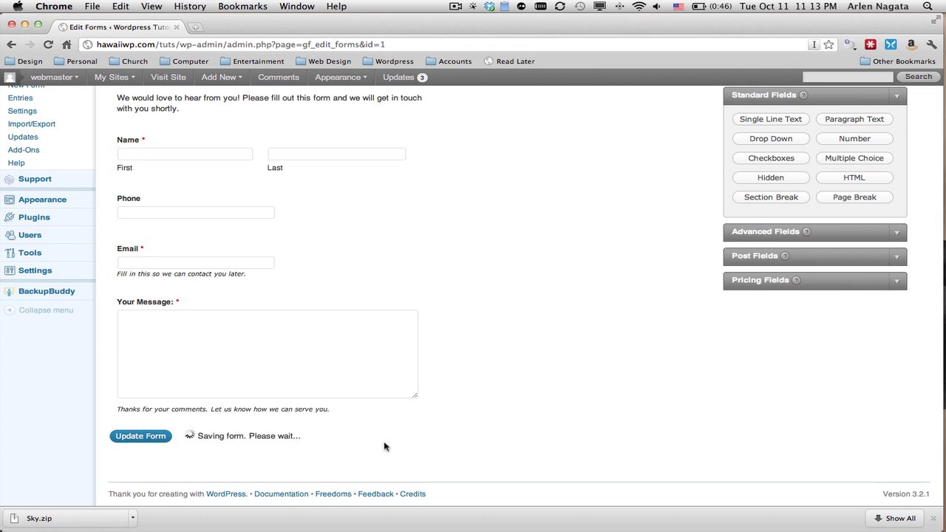
- Open the contact form's notifications, look over the administrator notification, and enable email notification to users
scroll(532, 397, up, 5)
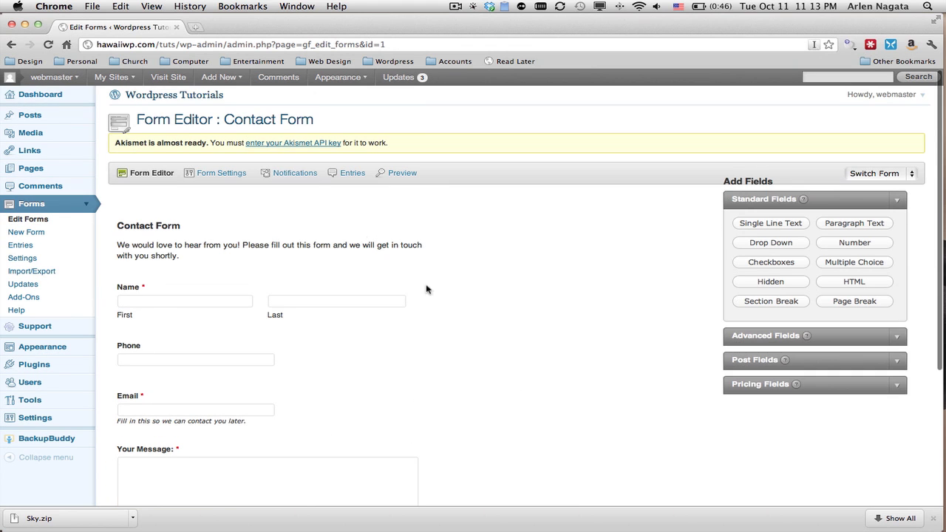
click(302, 177)
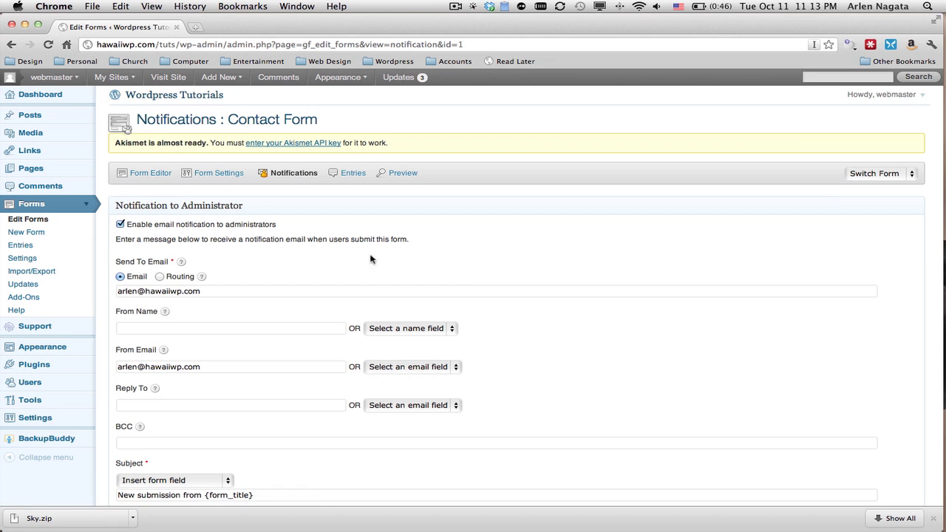
scroll(347, 259, down, 3)
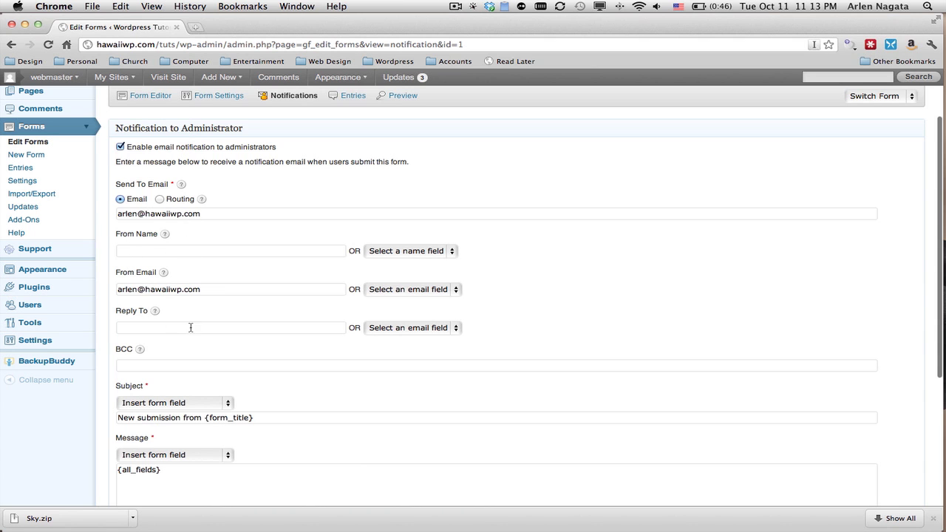
scroll(211, 408, down, 5)
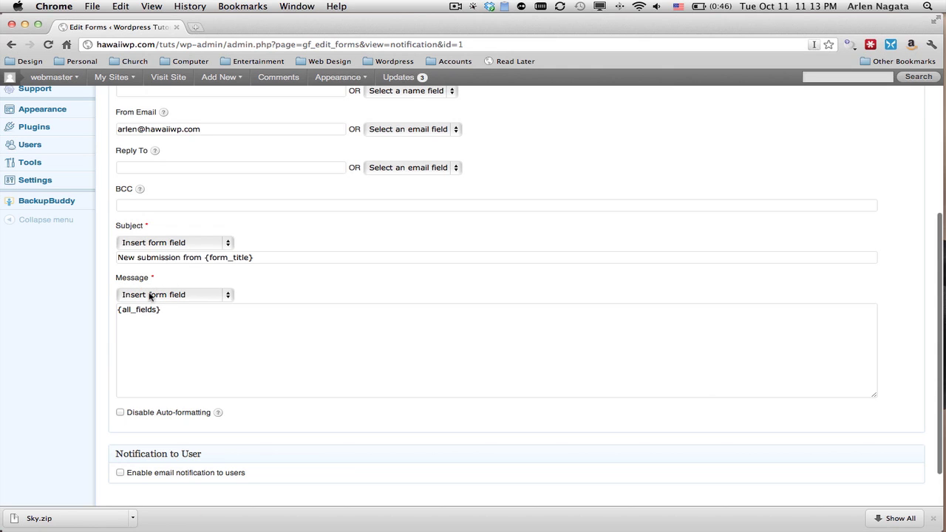
scroll(208, 342, down, 3)
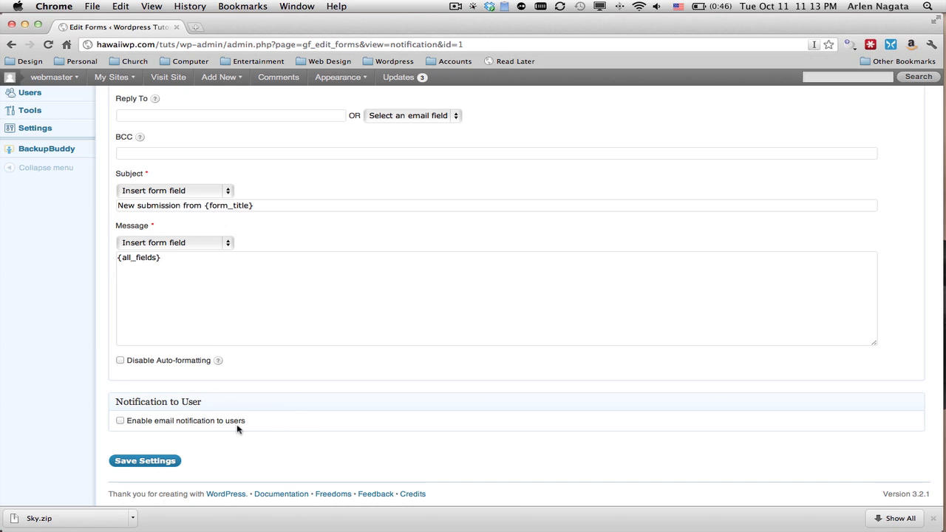
click(120, 420)
scroll(255, 432, down, 8)
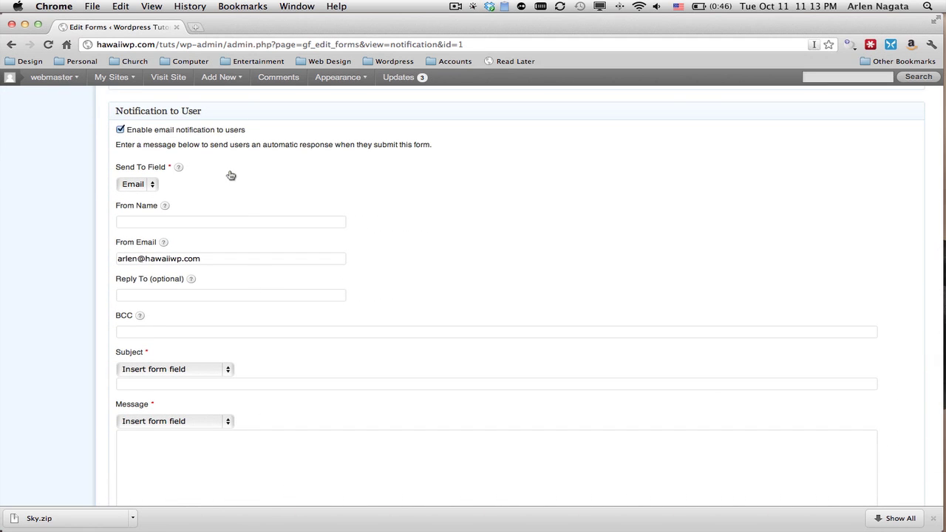
- Keep Email as the user notification's send-to field and enter the sender's full name as its From Name
click(152, 183)
click(198, 191)
click(161, 223)
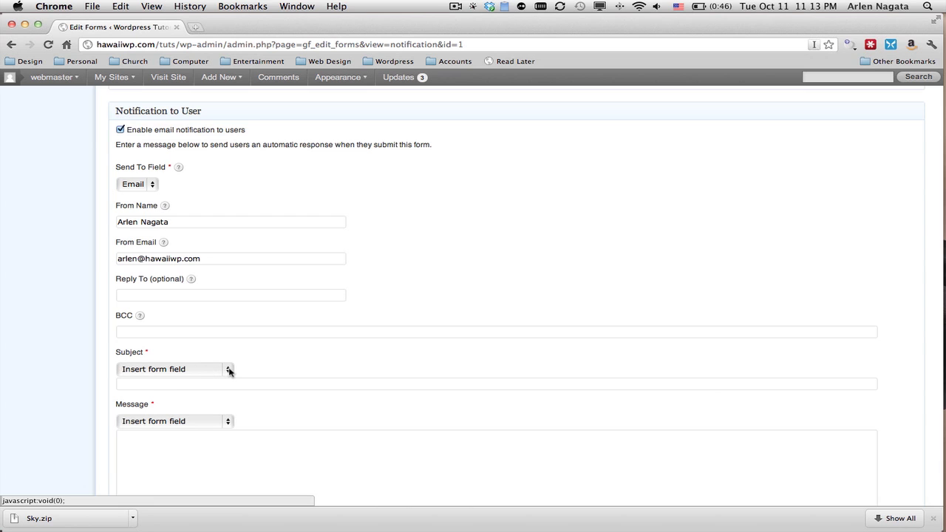
- Set the user notification's subject to the Name (First) form field followed by ", thanks for contacting me by form"
click(212, 384)
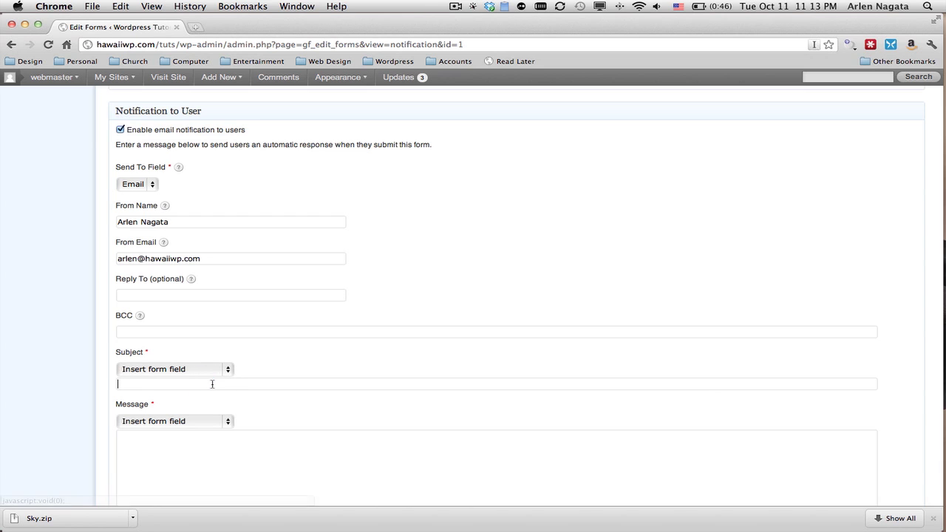
click(228, 371)
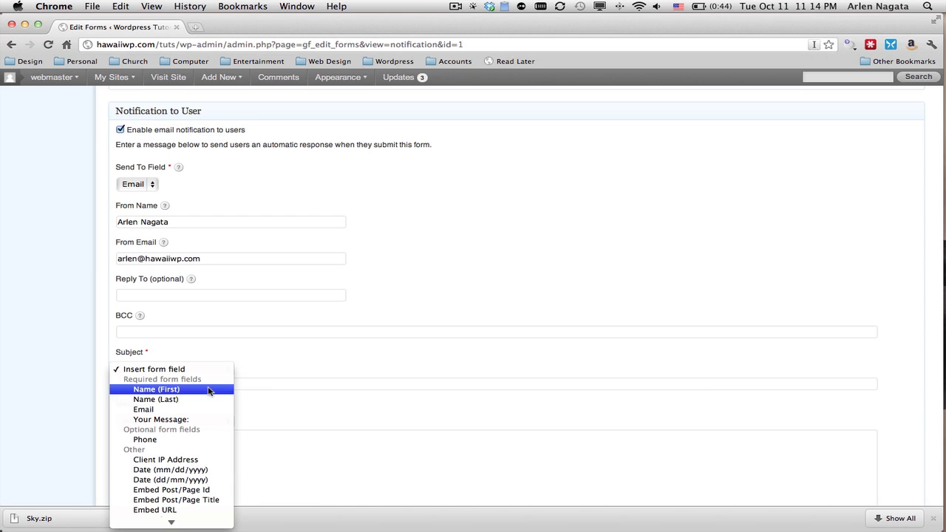
click(208, 389)
click(211, 384)
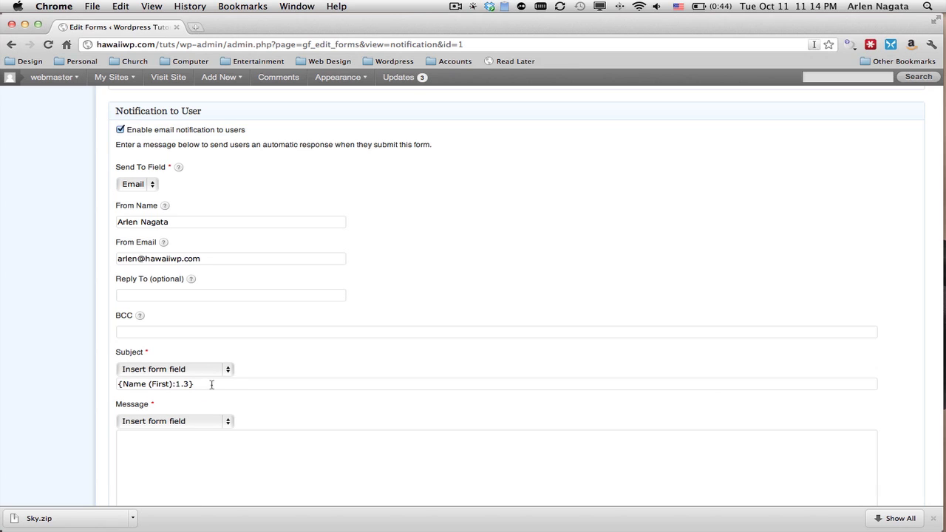
text(, thanks for contacting)
text(me by form.)
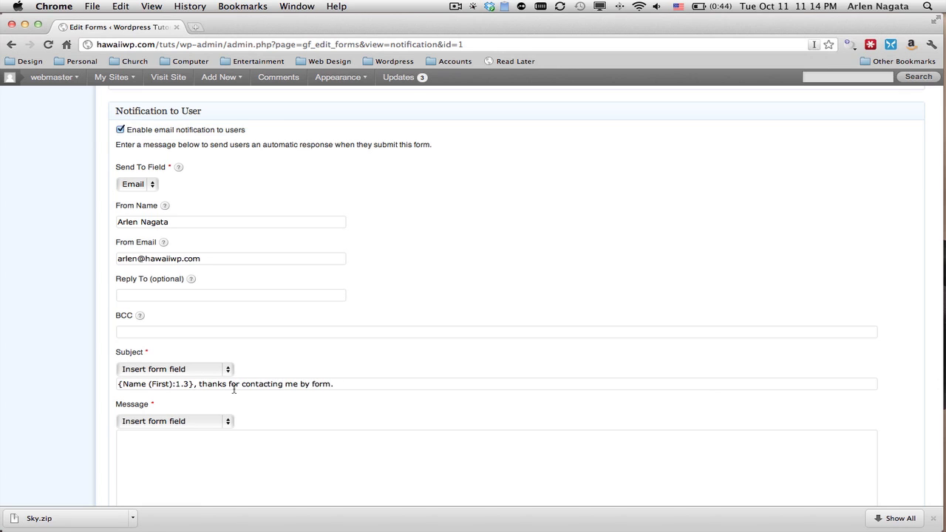
key(BackSpace)
- Write "I'll get back to you regarding your message:" in the user notification's message and insert the Your Message field after a blank line
scroll(234, 389, down, 5)
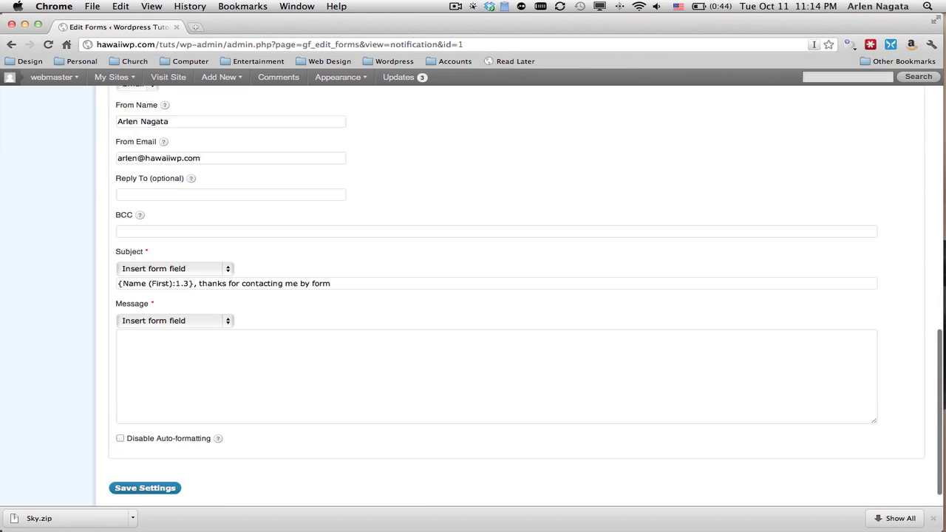
click(215, 343)
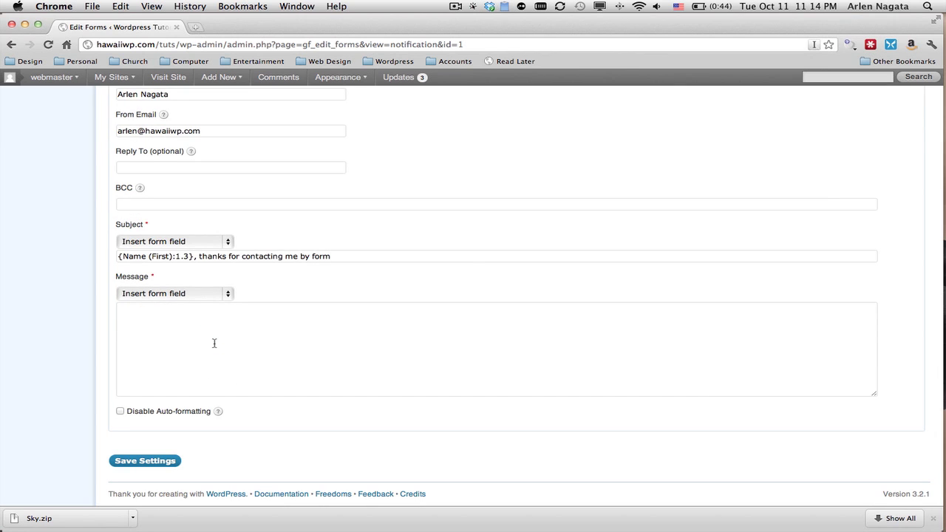
text(I'll get back to you regarding your message)
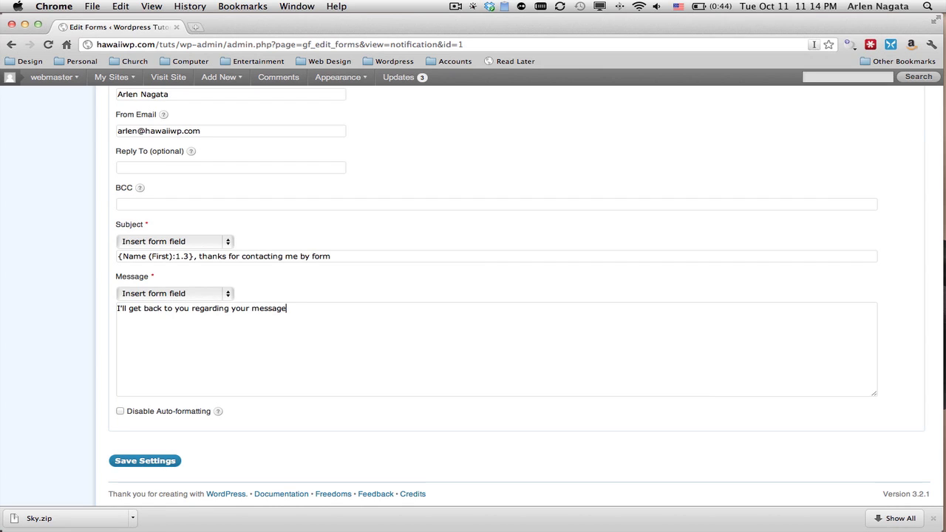
text(:)
key(Return)
key(Return)
click(225, 295)
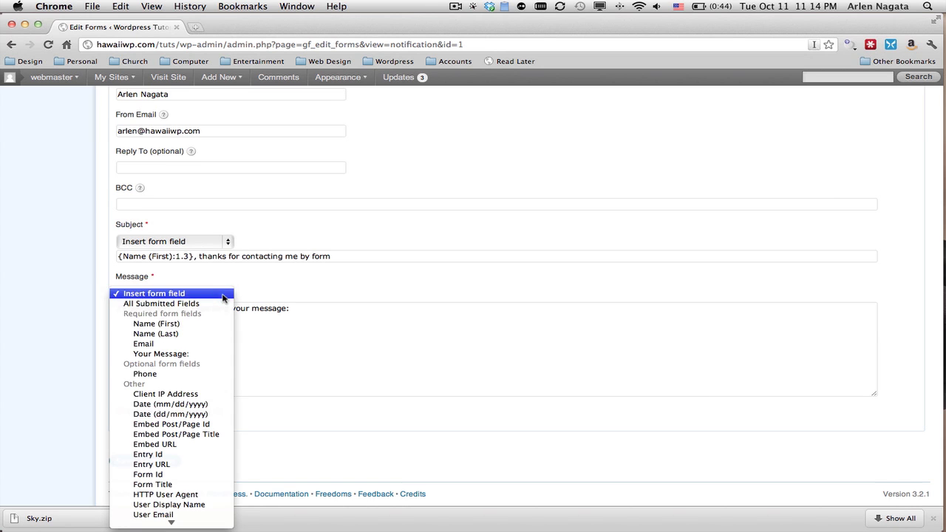
click(190, 354)
- End the user notification's message with "Thanks," and the sender's first name below the inserted field, and save the notification settings
click(217, 341)
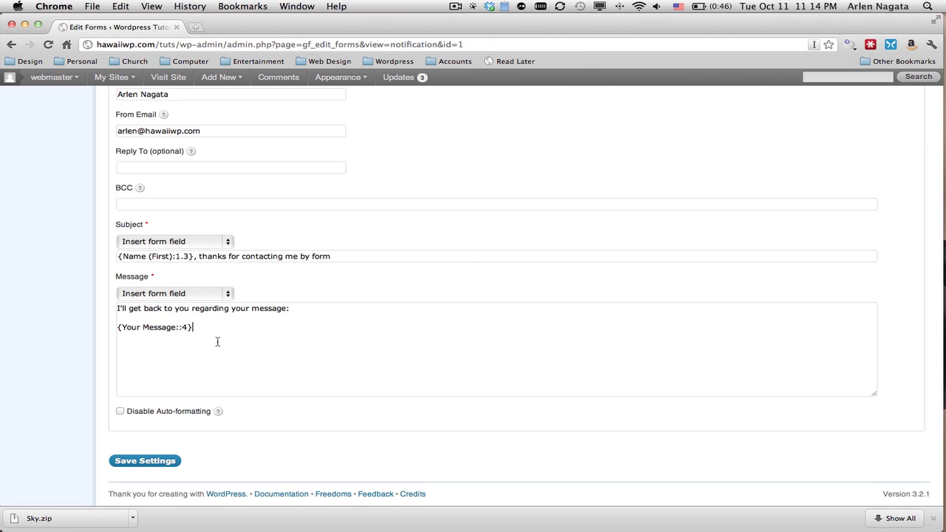
key(Return)
key(Return)
text(Thanks,)
key(Return)
text(Arlen)
click(139, 461)
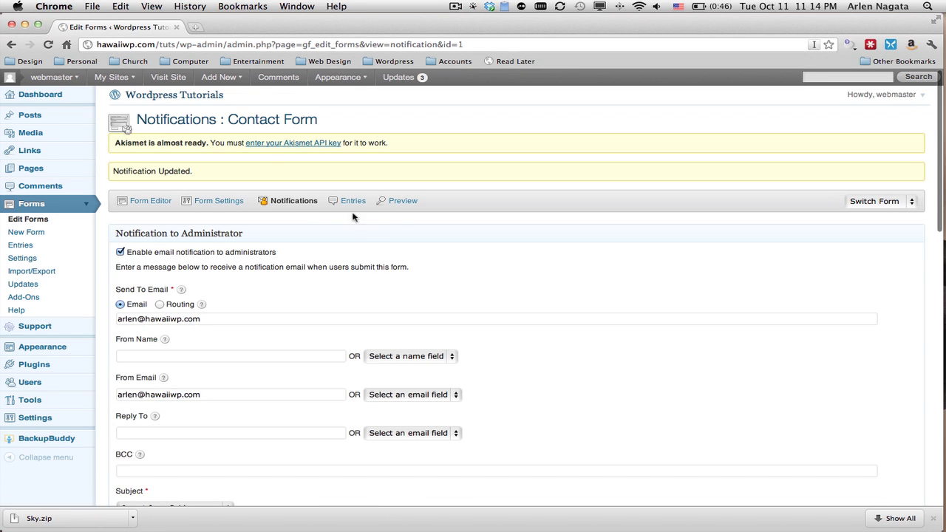
- Preview the finished contact form, close the preview, and open the form entries
click(412, 201)
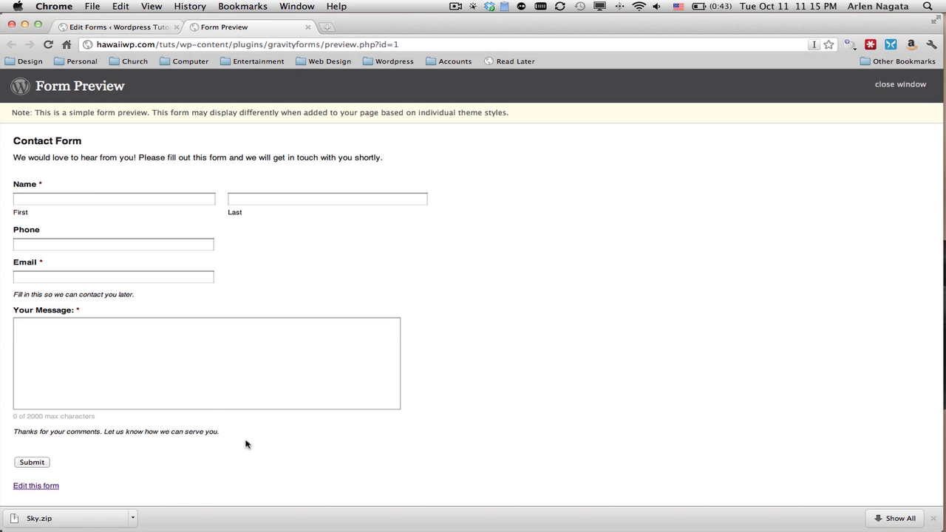
click(894, 85)
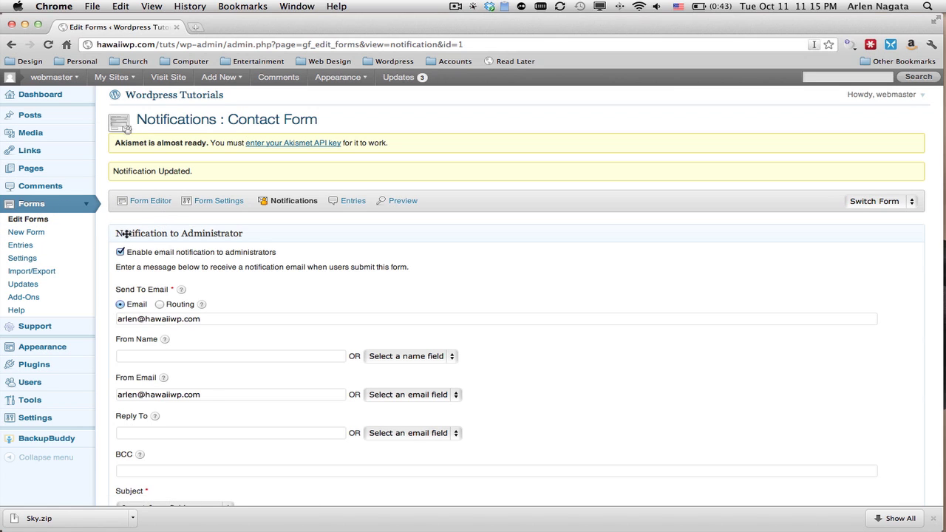
click(30, 248)
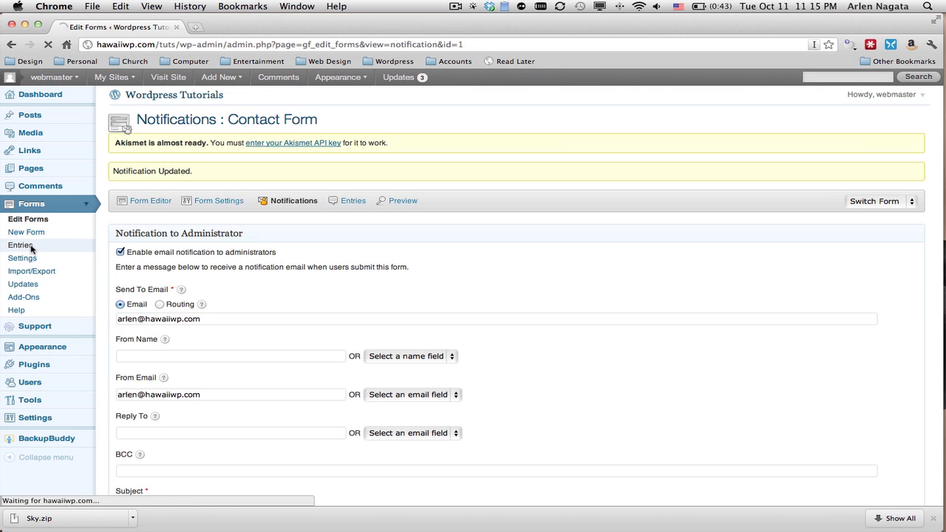